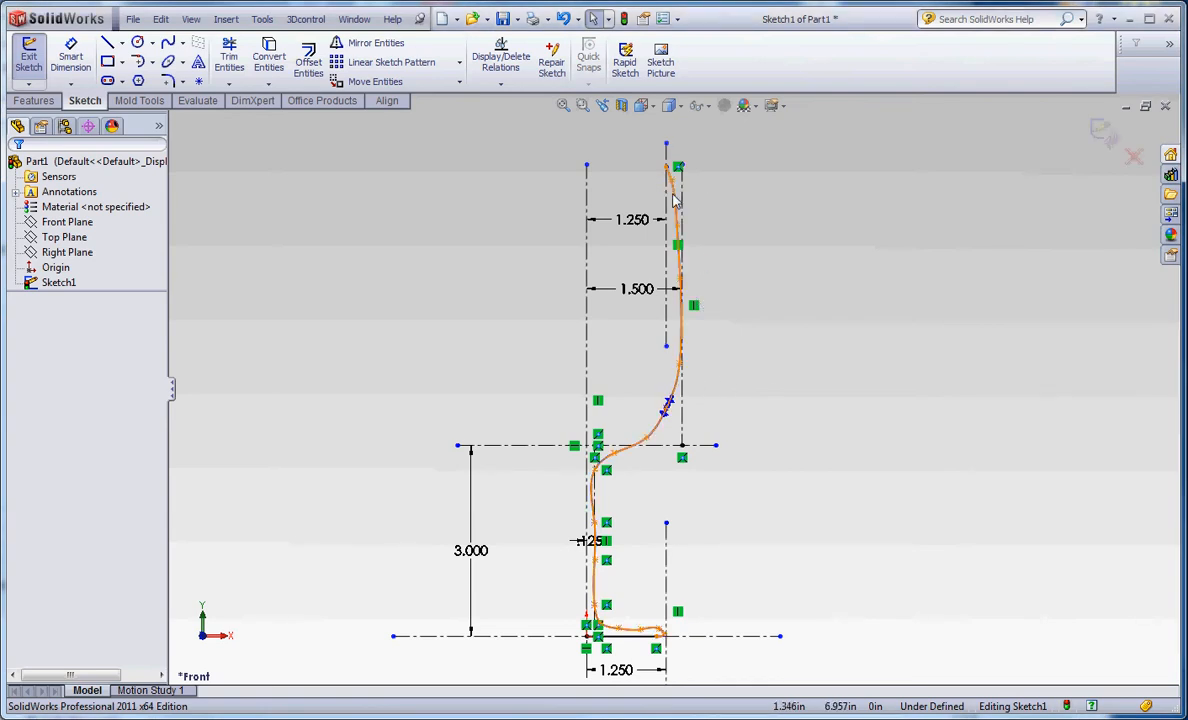
Power trim away the portion of the profile spline above the horizontal centerline at the 3.000 in height
{"action": "scroll", "coordinate": [670, 407], "scroll_direction": "down", "scroll_amount": 5}
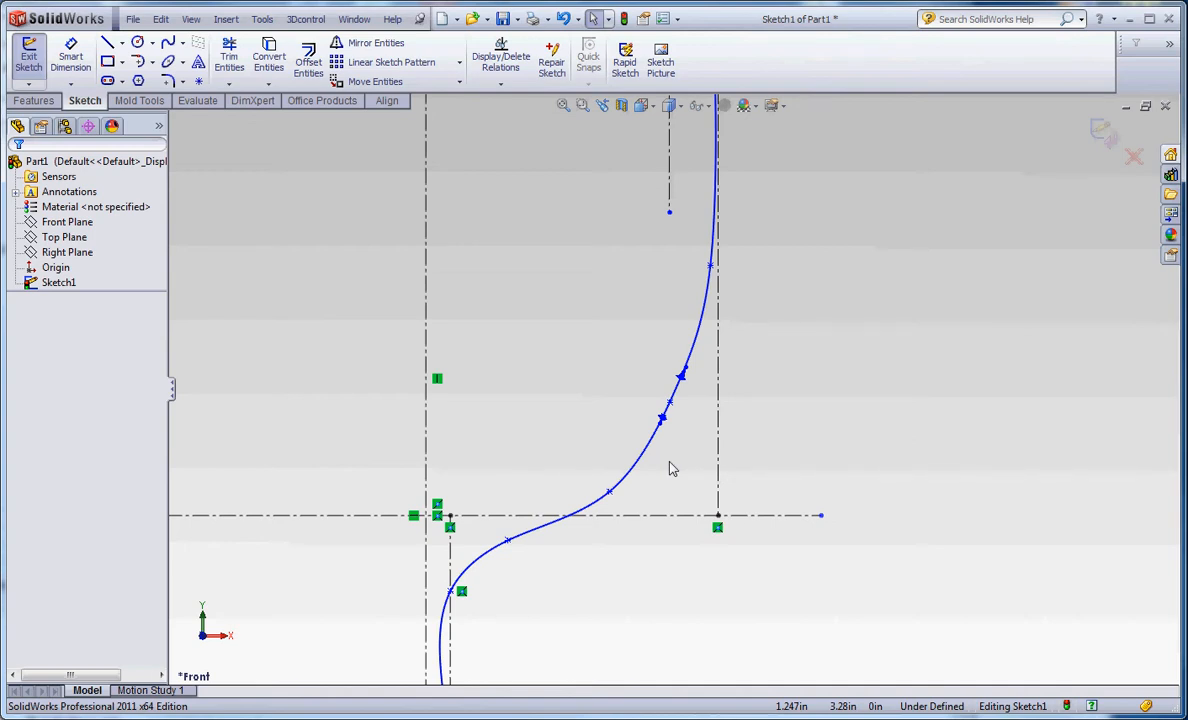
{"action": "scroll", "coordinate": [671, 458], "scroll_direction": "up", "scroll_amount": 3}
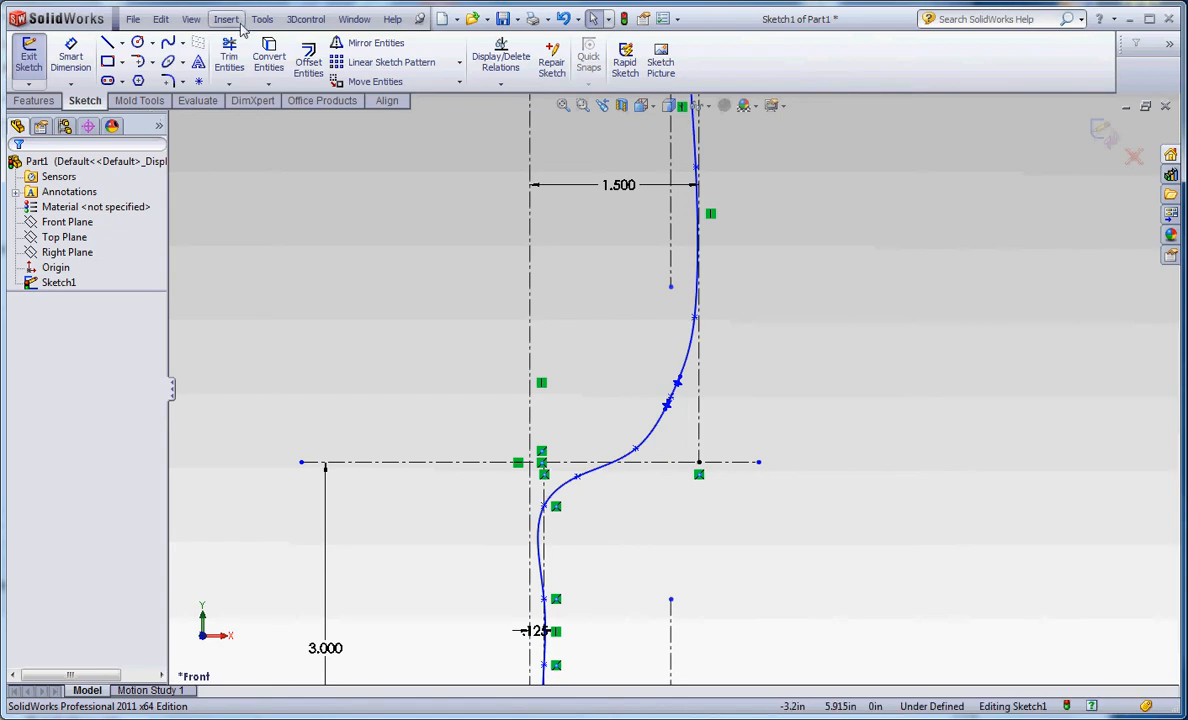
{"action": "left_click", "coordinate": [229, 57]}
{"action": "left_click_drag", "start_coordinate": [674, 443], "coordinate": [623, 411]}
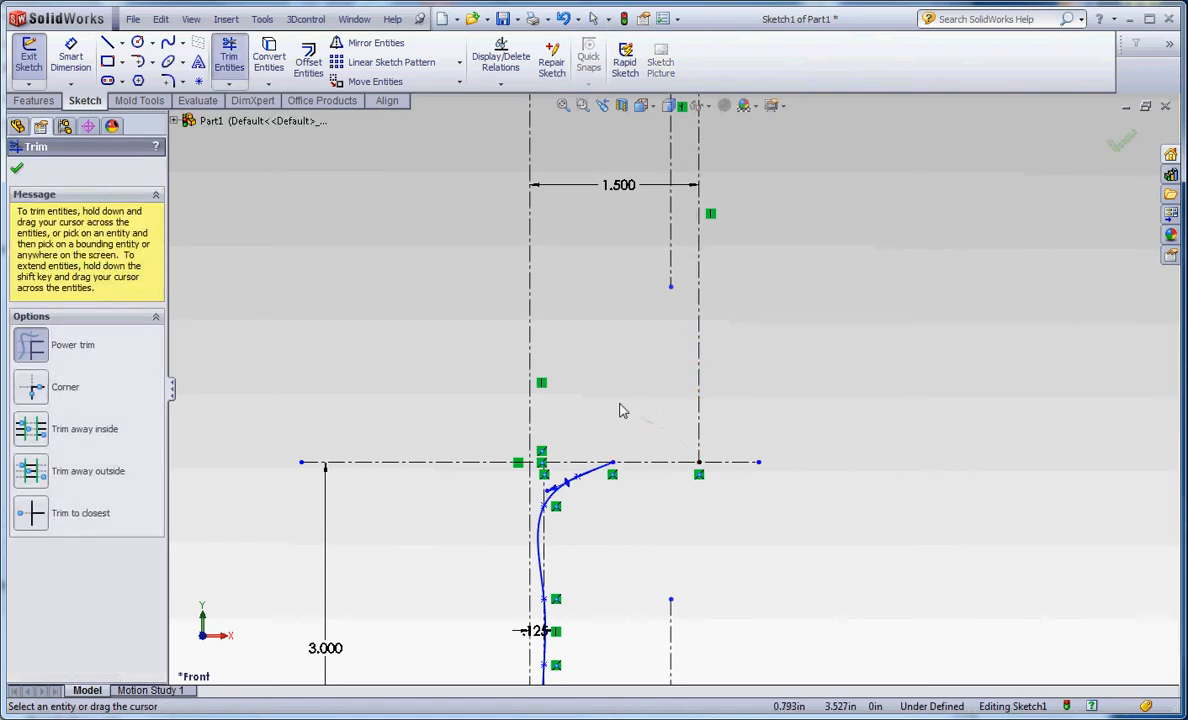
{"action": "key", "text": "f"}
{"action": "scroll", "coordinate": [660, 421], "scroll_direction": "down", "scroll_amount": 3}
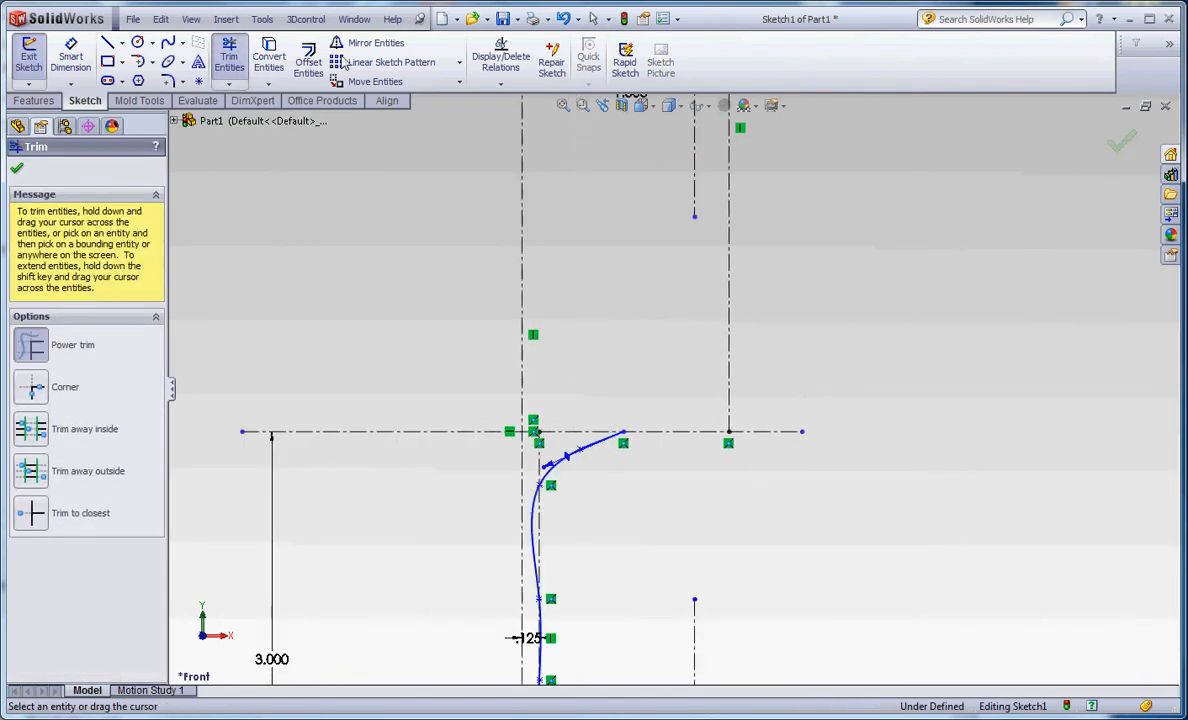
{"action": "left_click", "coordinate": [170, 44]}
{"action": "scroll", "coordinate": [728, 443], "scroll_direction": "down", "scroll_amount": 3}
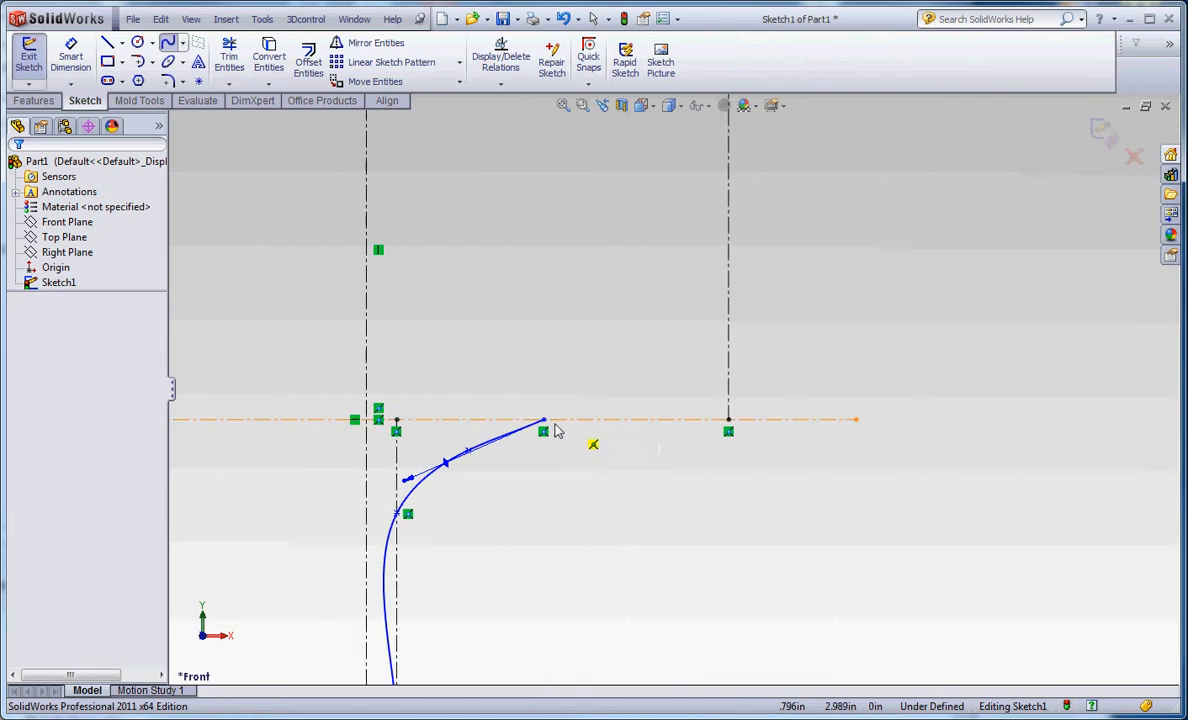
{"action": "left_click", "coordinate": [565, 418]}
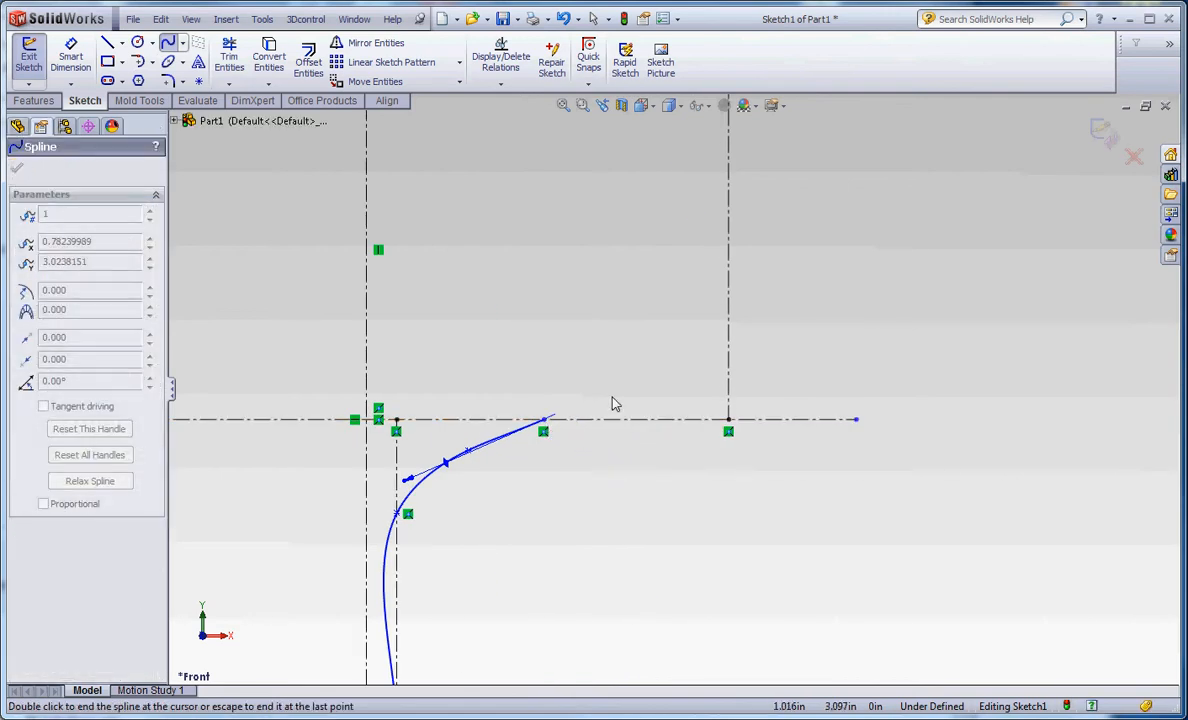
{"action": "key", "text": "Escape"}
{"action": "left_click_drag", "start_coordinate": [517, 339], "coordinate": [584, 455]}
{"action": "left_click", "coordinate": [580, 454]}
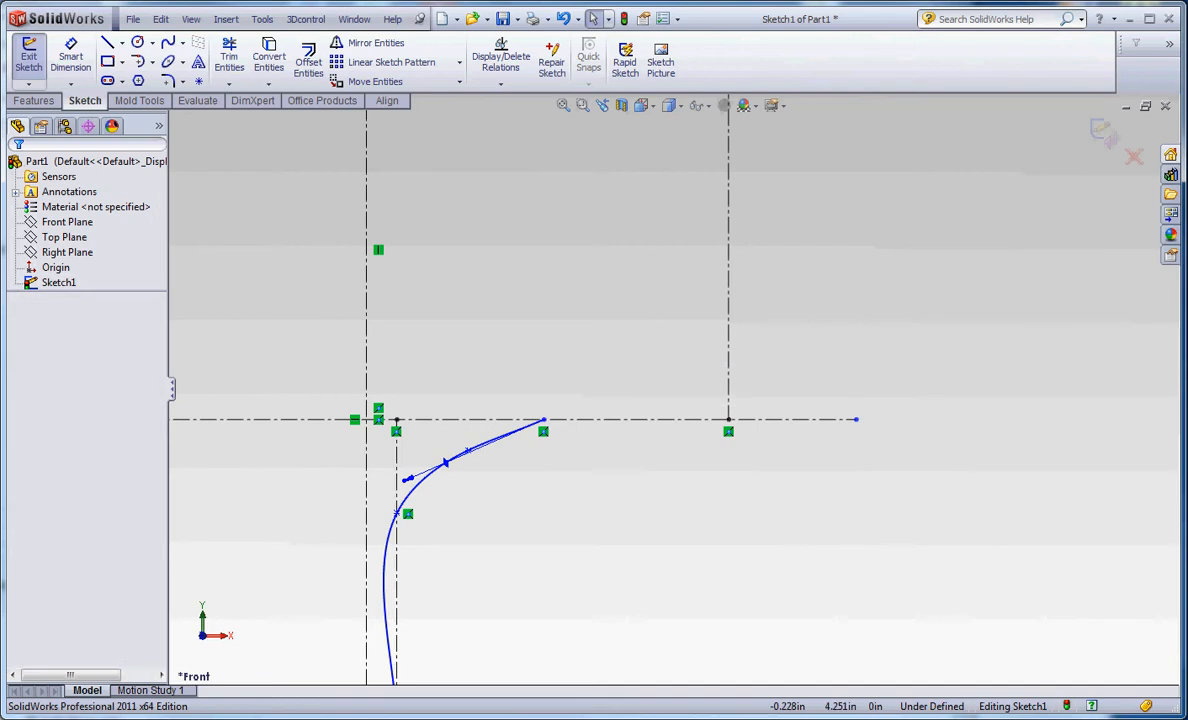
Start a new spline at the trimmed curve's endpoint and place its first through points rising toward the 1.500 in vertical centerline
{"action": "left_click", "coordinate": [177, 50]}
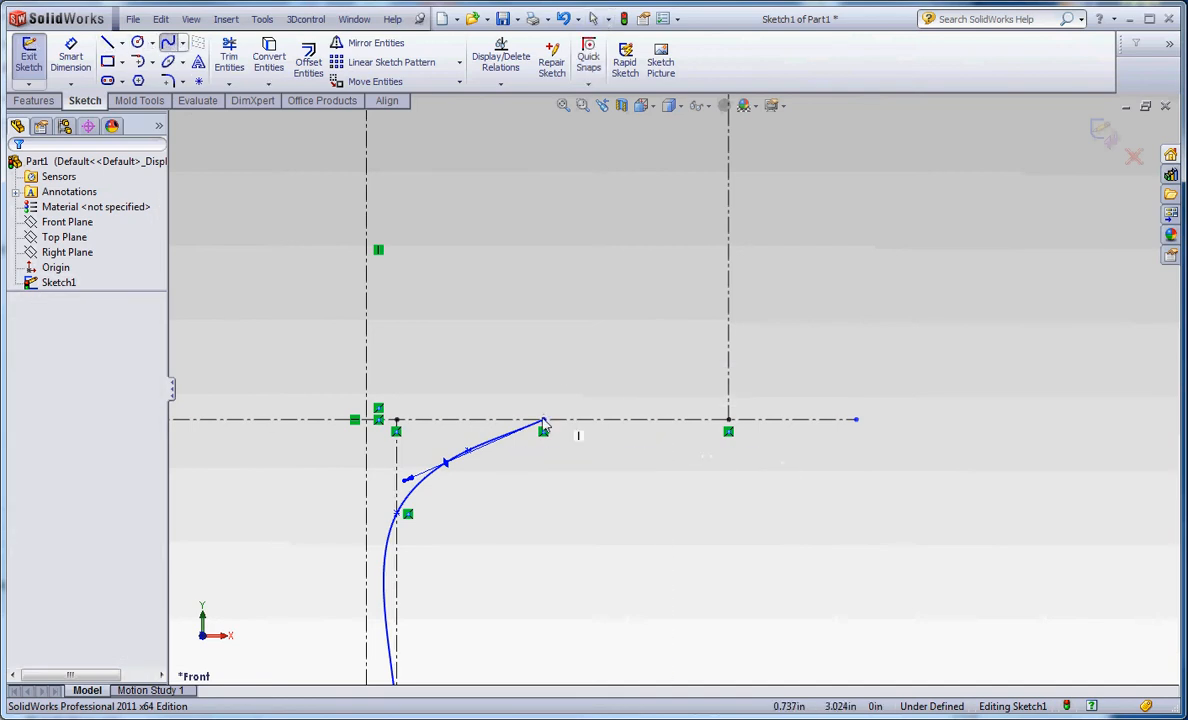
{"action": "left_click", "coordinate": [543, 421]}
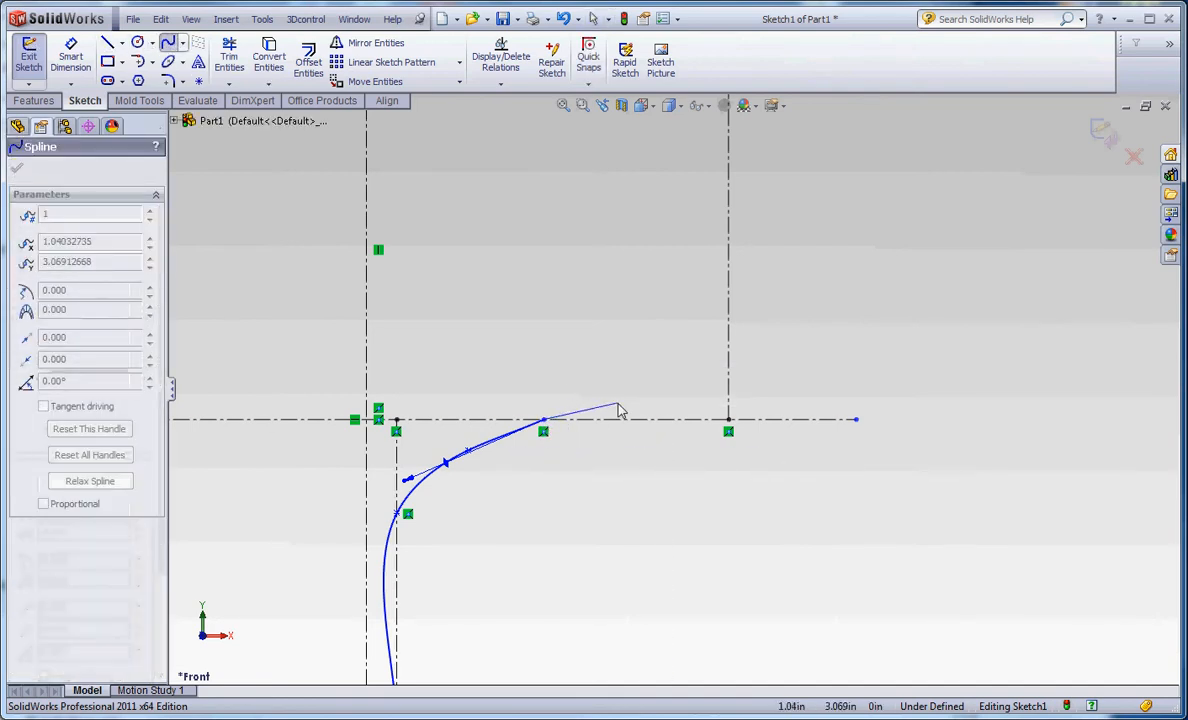
{"action": "left_click", "coordinate": [562, 367]}
{"action": "scroll", "coordinate": [595, 380], "scroll_direction": "down", "scroll_amount": 3}
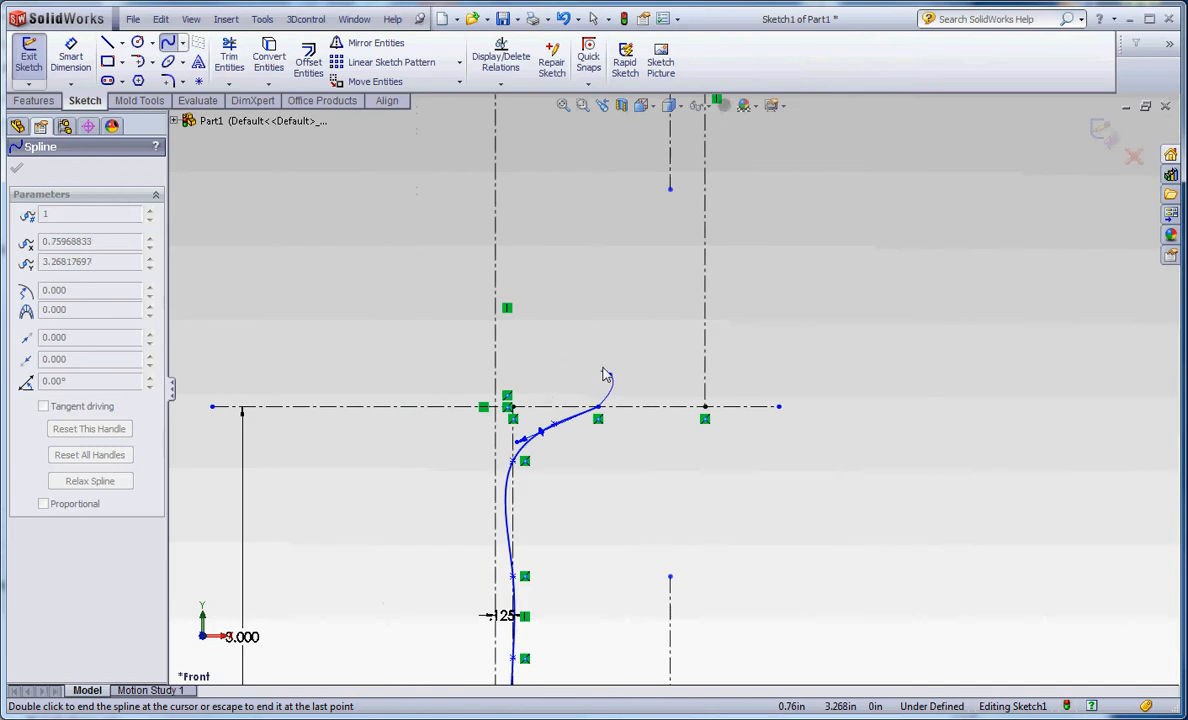
{"action": "left_click", "coordinate": [654, 292]}
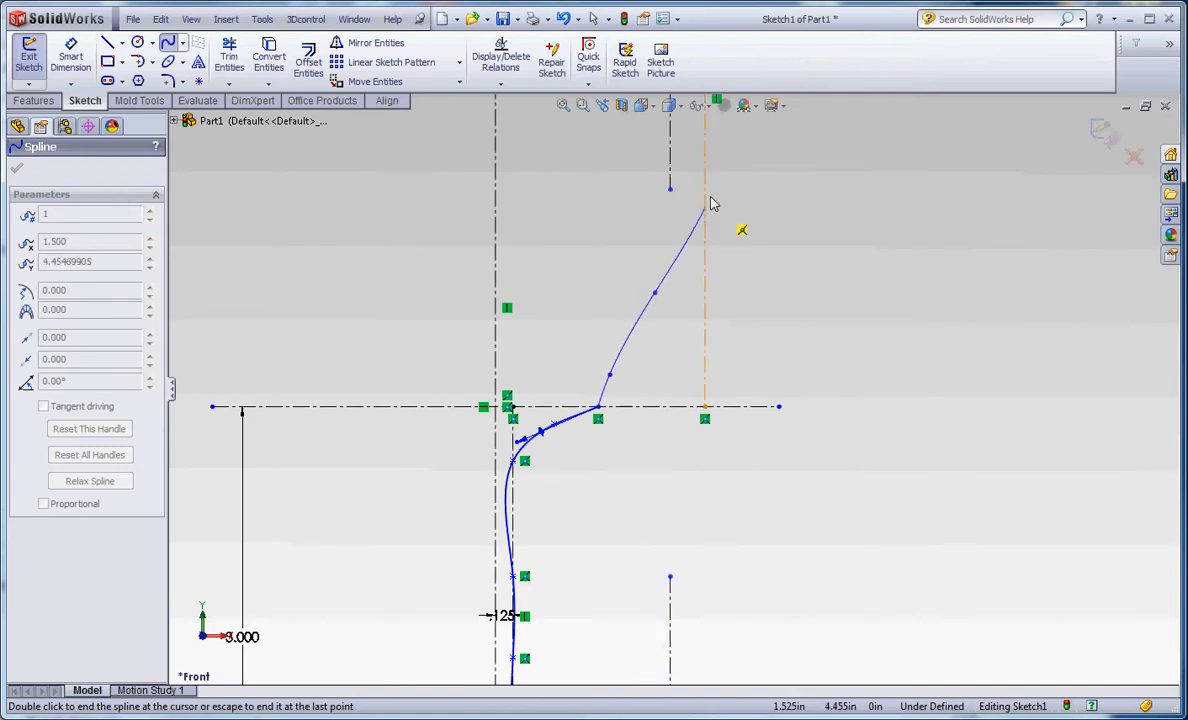
{"action": "left_click", "coordinate": [695, 179]}
{"action": "scroll", "coordinate": [695, 180], "scroll_direction": "up", "scroll_amount": 5}
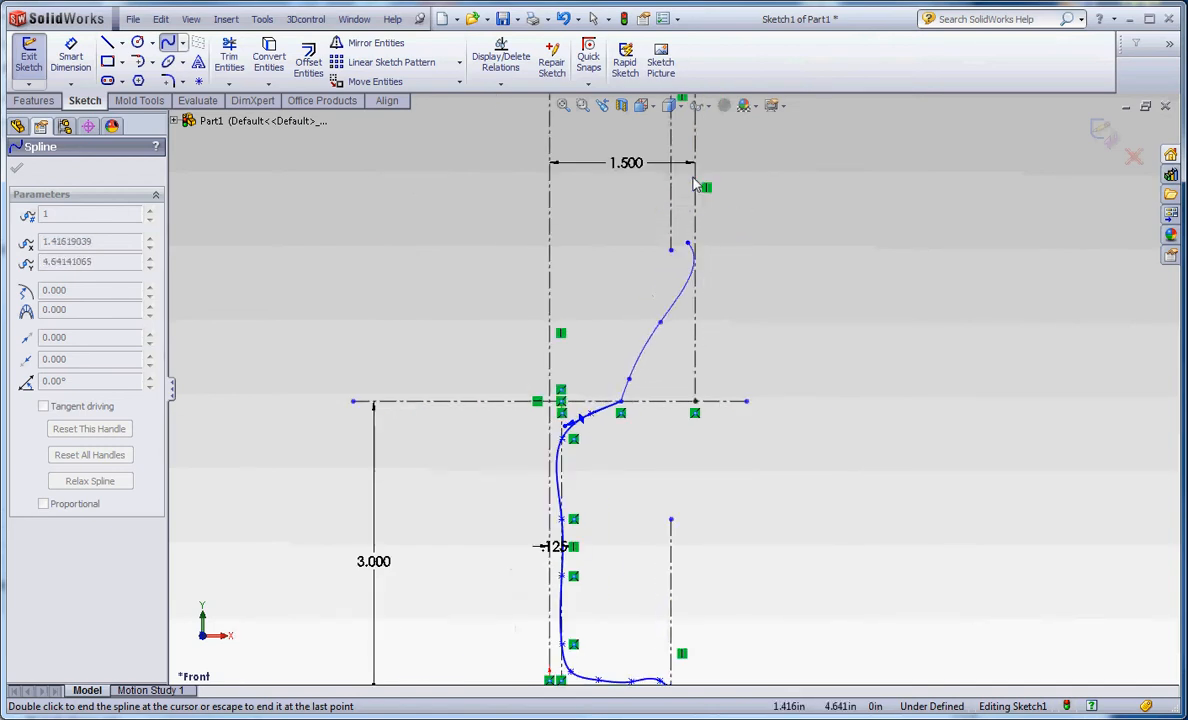
Continue the spline up along the 1.500 in centerline and end it beside the 1.250 in centerline at about X 1.284, Y 7.41 in
{"action": "scroll", "coordinate": [690, 195], "scroll_direction": "down", "scroll_amount": 6}
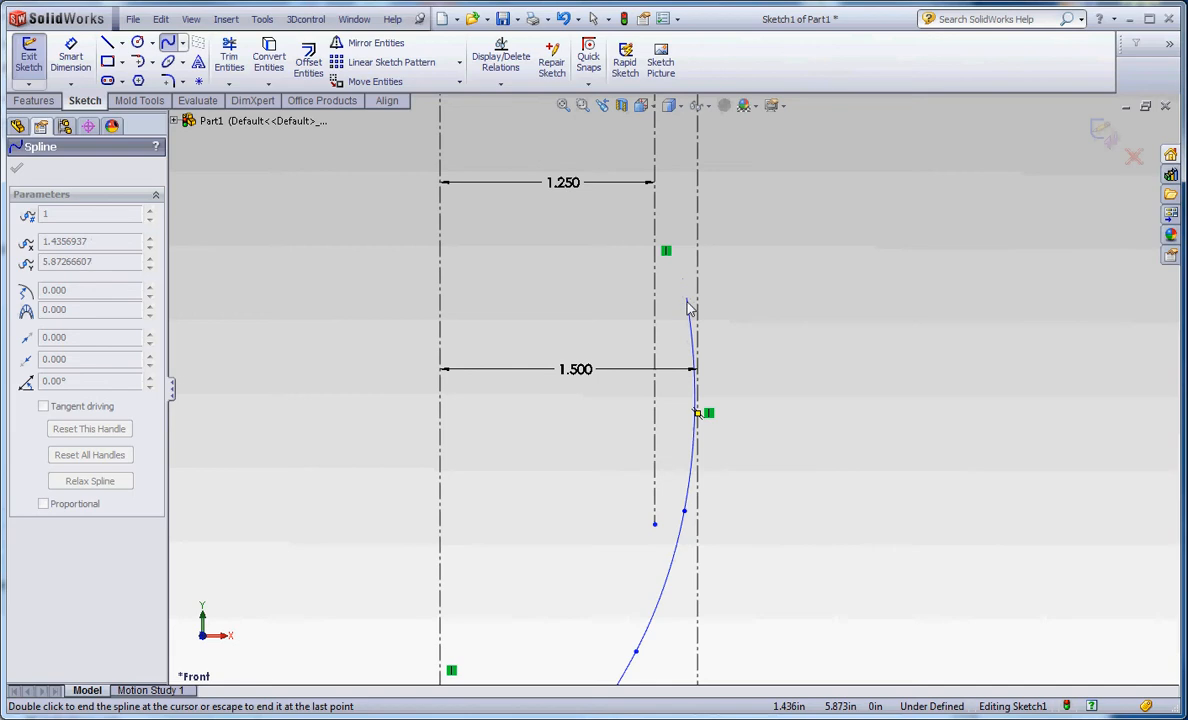
{"action": "scroll", "coordinate": [692, 300], "scroll_direction": "up", "scroll_amount": 6}
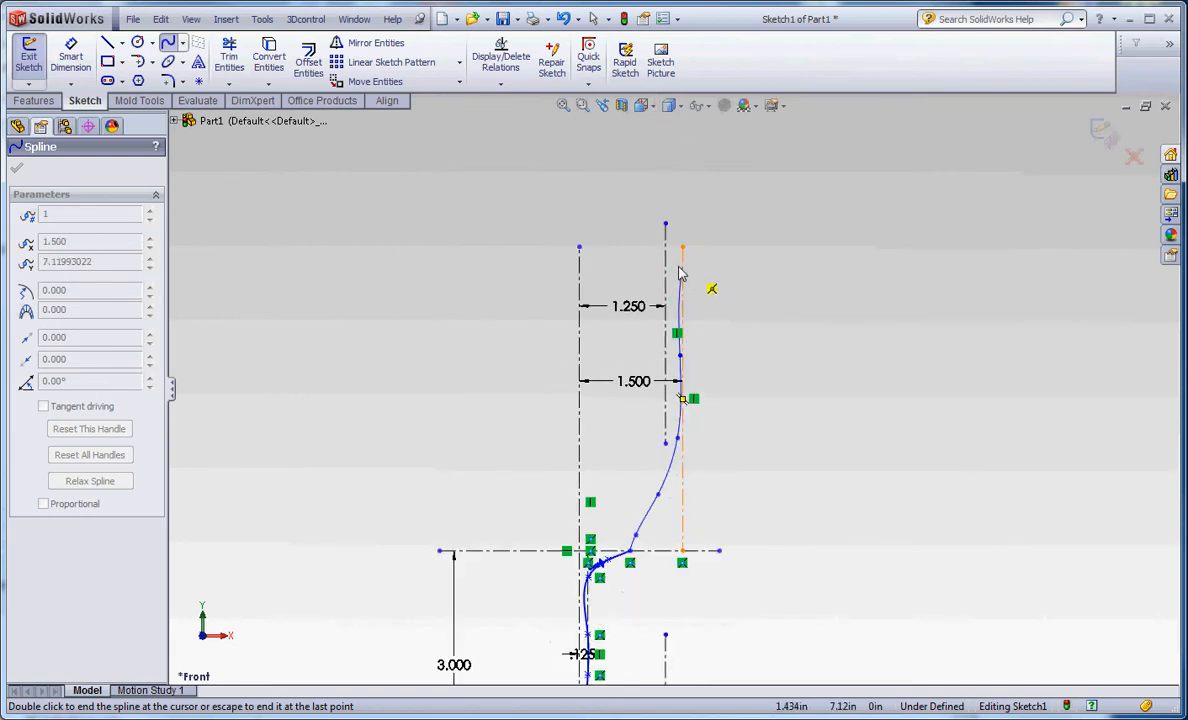
{"action": "scroll", "coordinate": [671, 300], "scroll_direction": "down", "scroll_amount": 10}
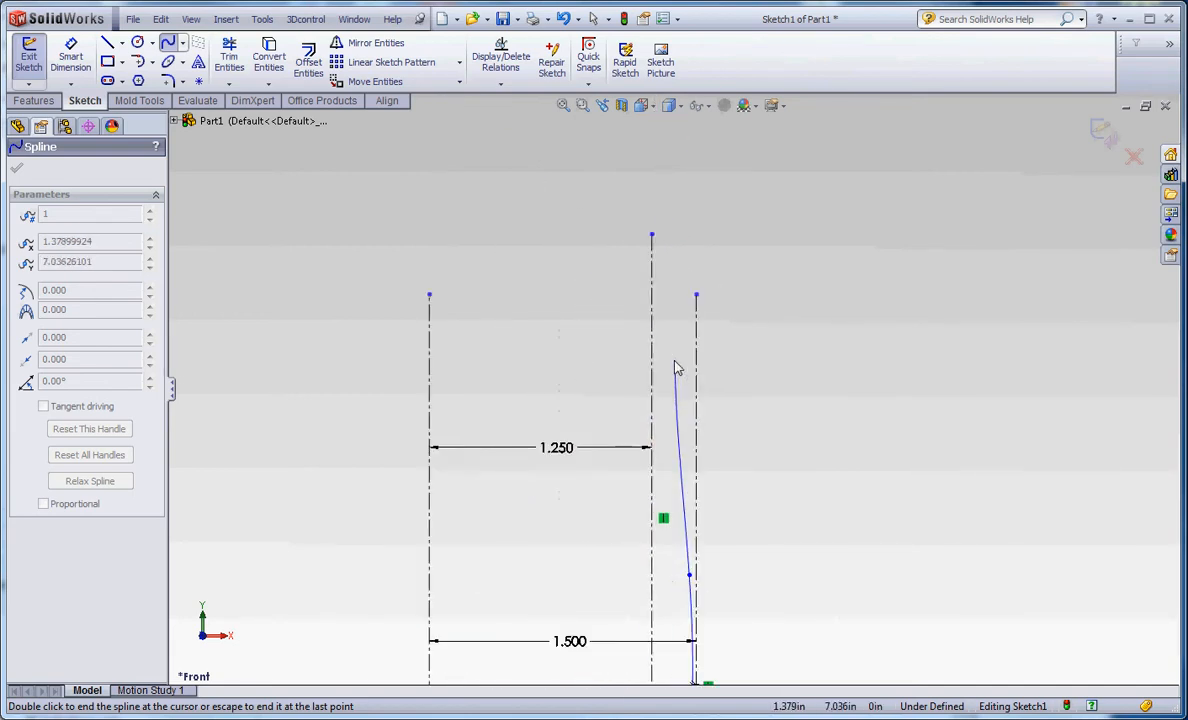
{"action": "left_click", "coordinate": [670, 357]}
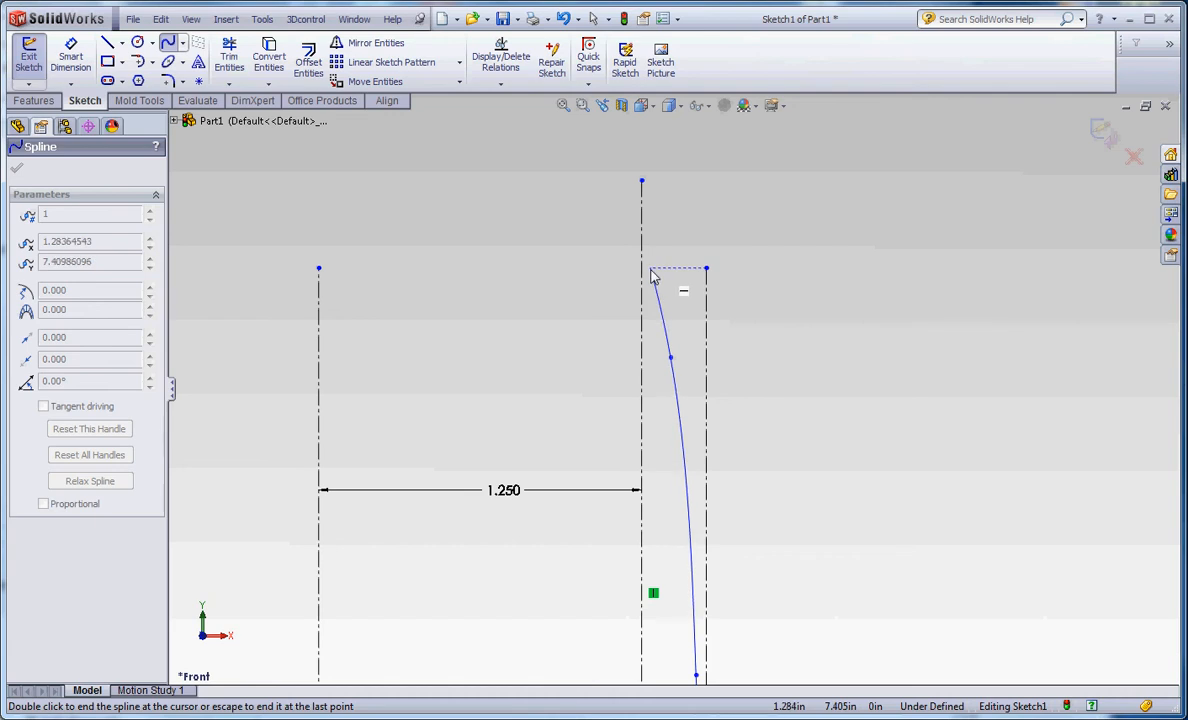
{"action": "left_click", "coordinate": [652, 272]}
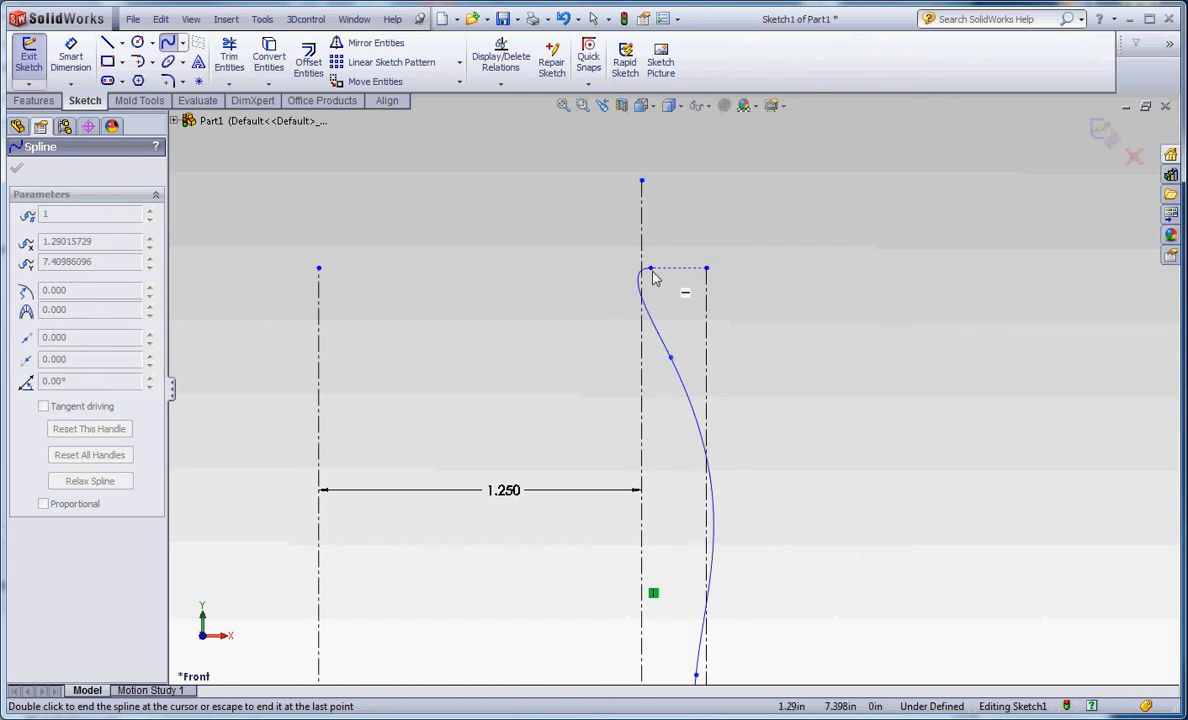
{"action": "right_click", "coordinate": [653, 278]}
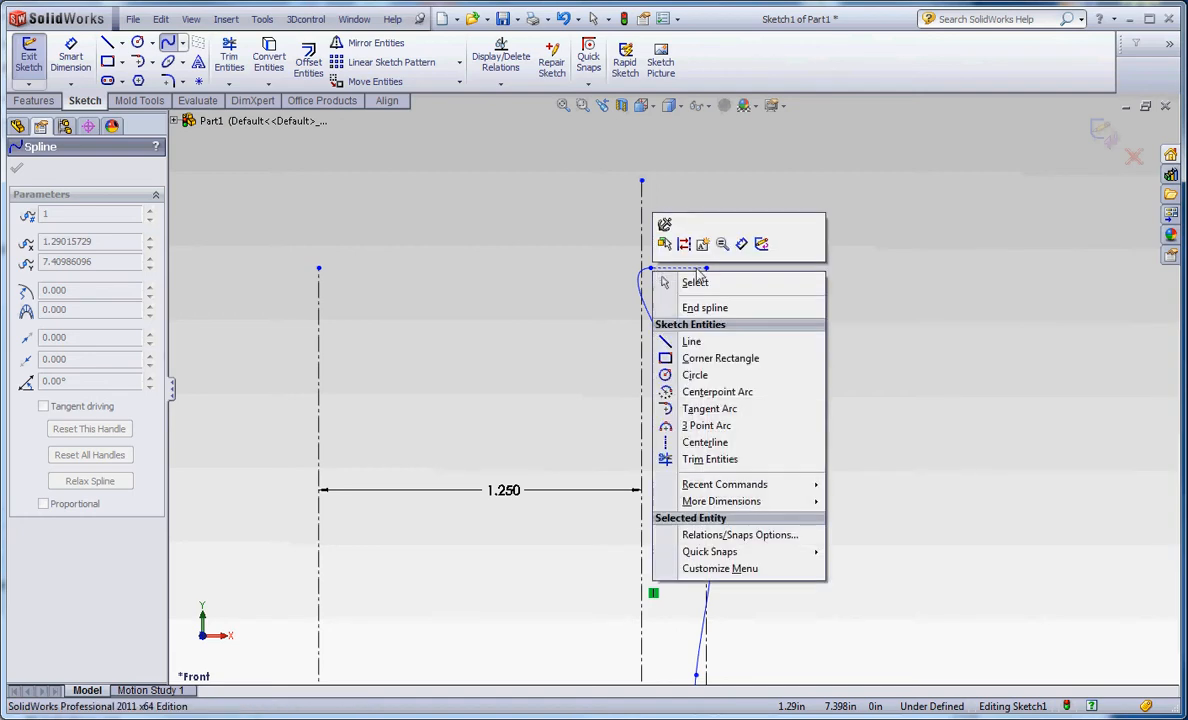
{"action": "left_click", "coordinate": [698, 308]}
{"action": "scroll", "coordinate": [781, 356], "scroll_direction": "up", "scroll_amount": 8}
{"action": "scroll", "coordinate": [615, 613], "scroll_direction": "down", "scroll_amount": 9}
{"action": "key", "text": "Escape"}
{"action": "key", "text": "Escape"}
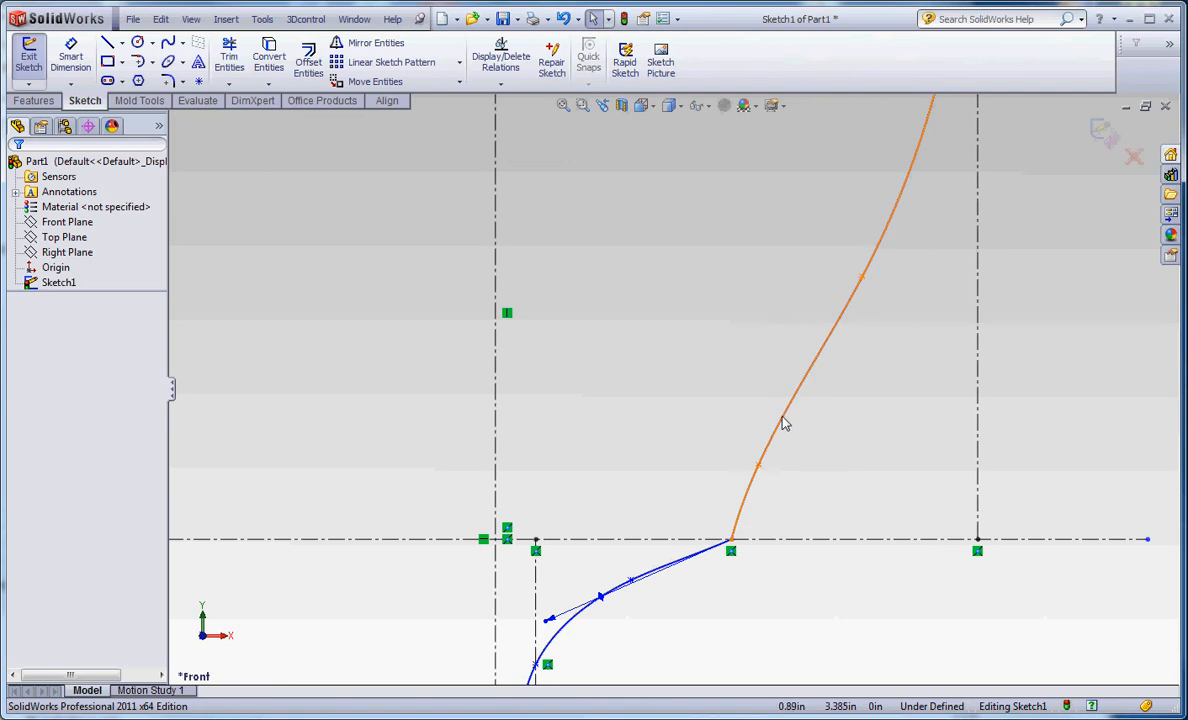
Move the new spline's first through point above the horizontal centerline slightly down to straighten the curve there
{"action": "scroll", "coordinate": [761, 519], "scroll_direction": "down", "scroll_amount": 5}
{"action": "left_click_drag", "start_coordinate": [757, 331], "coordinate": [750, 391]}
{"action": "left_click", "coordinate": [827, 422]}
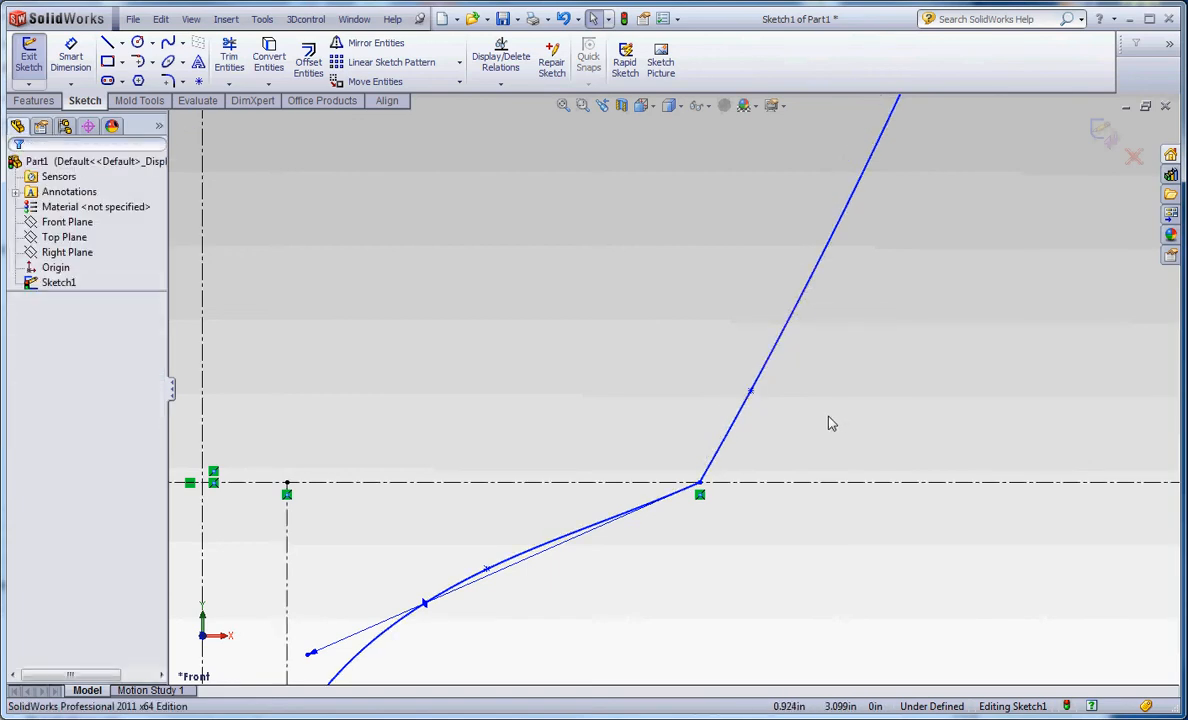
Show curvature combs on the upper spline with a scale of 17 and a density of 383
{"action": "right_click", "coordinate": [733, 430]}
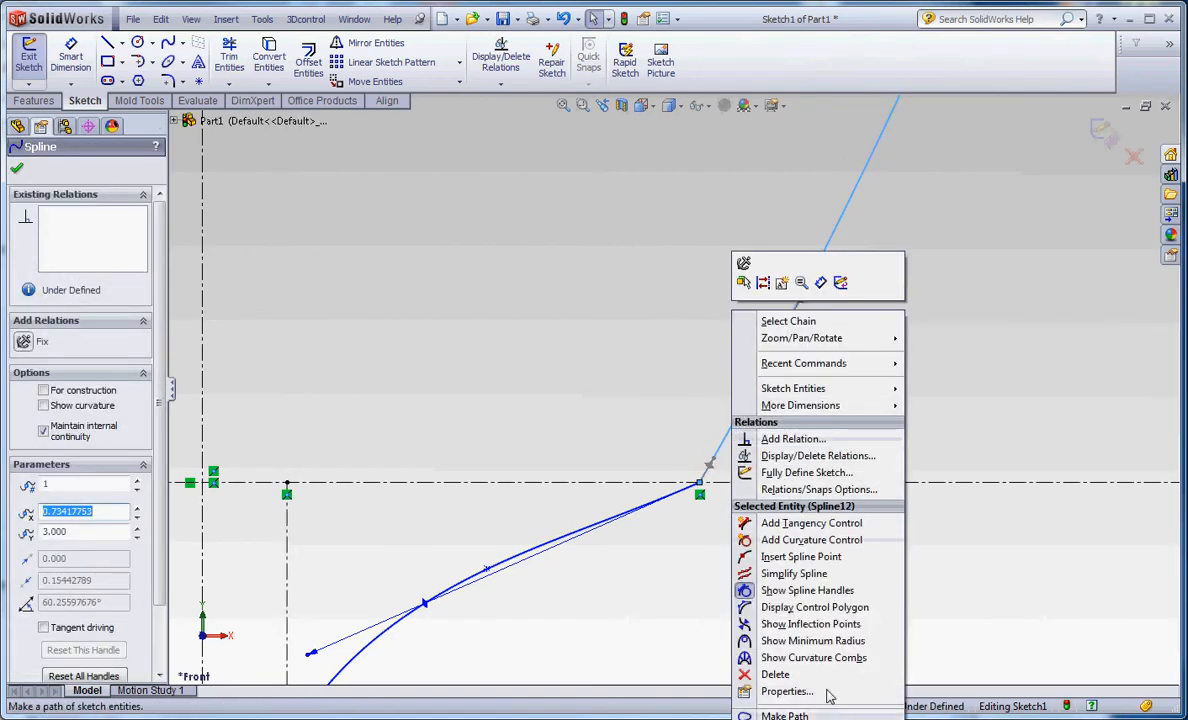
{"action": "left_click", "coordinate": [808, 662]}
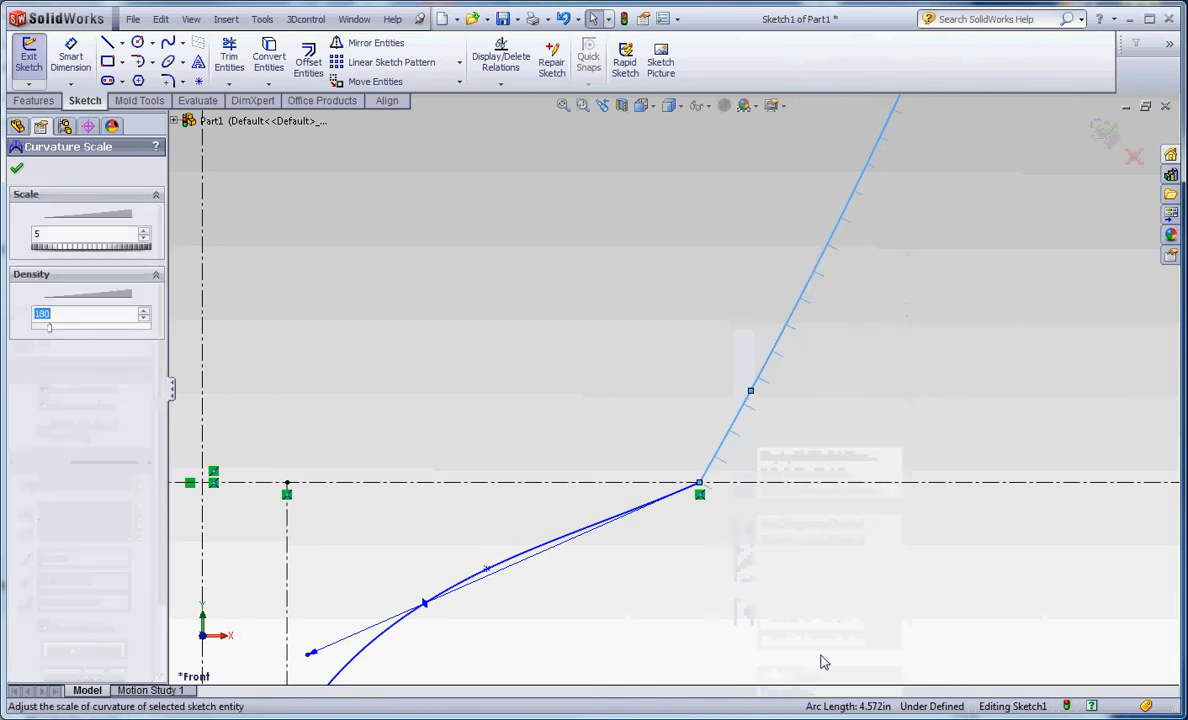
{"action": "scroll", "coordinate": [806, 663], "scroll_direction": "up", "scroll_amount": 5}
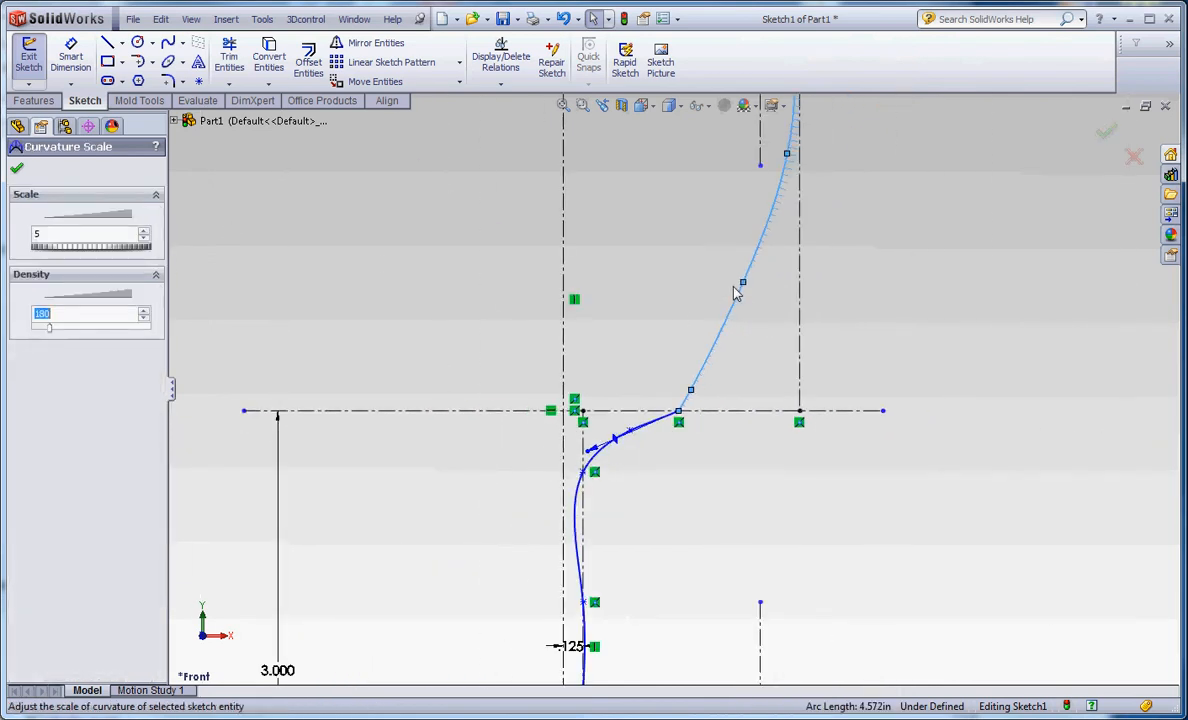
{"action": "scroll", "coordinate": [737, 290], "scroll_direction": "up", "scroll_amount": 6}
{"action": "scroll", "coordinate": [737, 210], "scroll_direction": "down", "scroll_amount": 8}
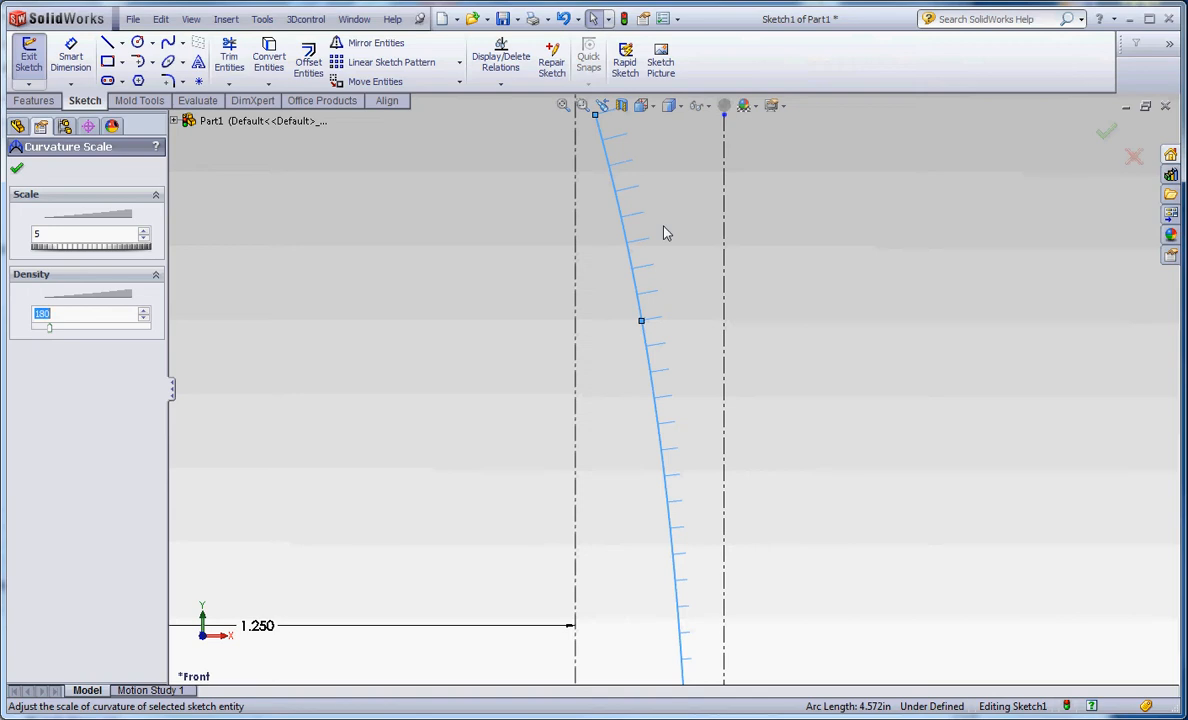
{"action": "mouse_move", "coordinate": [65, 249]}
{"action": "left_mouse_down"}
{"action": "mouse_move", "coordinate": [98, 257]}
{"action": "mouse_move", "coordinate": [64, 250]}
{"action": "left_mouse_up"}
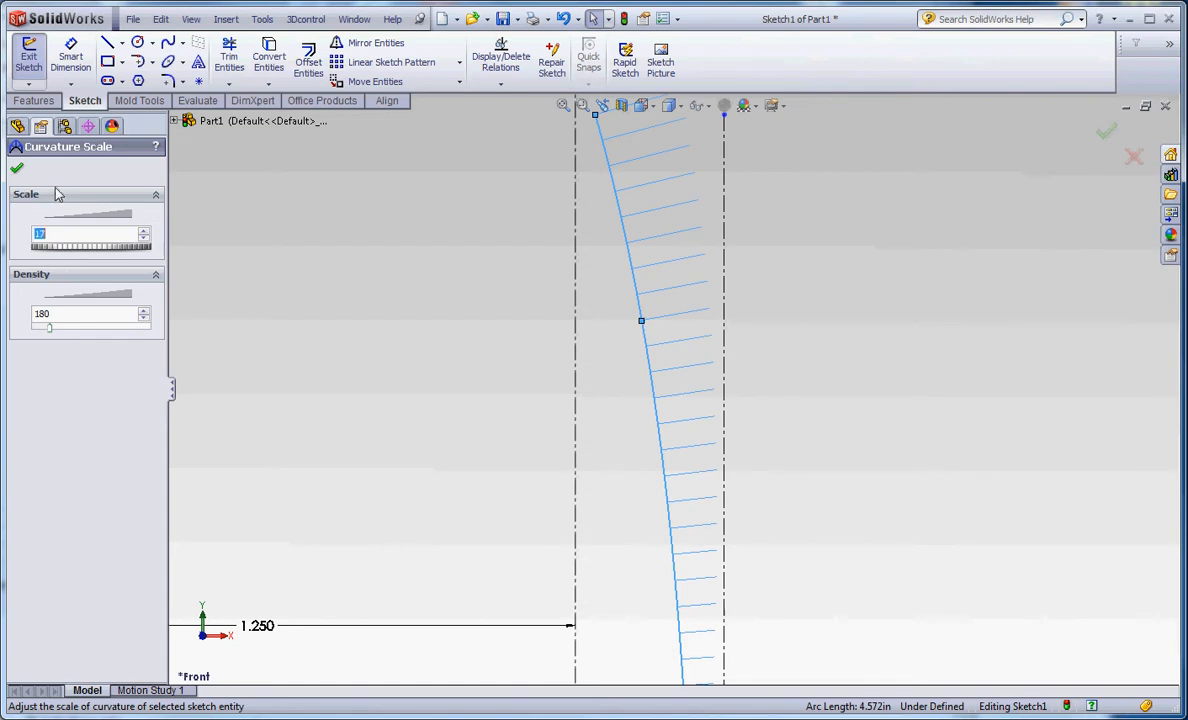
{"action": "left_click_drag", "start_coordinate": [48, 327], "coordinate": [74, 336]}
Examine the curvature combs along the upper spline for uneven or reversed curvature
{"action": "scroll", "coordinate": [573, 527], "scroll_direction": "up", "scroll_amount": 5}
{"action": "scroll", "coordinate": [697, 485], "scroll_direction": "down", "scroll_amount": 3}
{"action": "scroll", "coordinate": [732, 358], "scroll_direction": "up", "scroll_amount": 3}
{"action": "scroll", "coordinate": [626, 255], "scroll_direction": "down", "scroll_amount": 7}
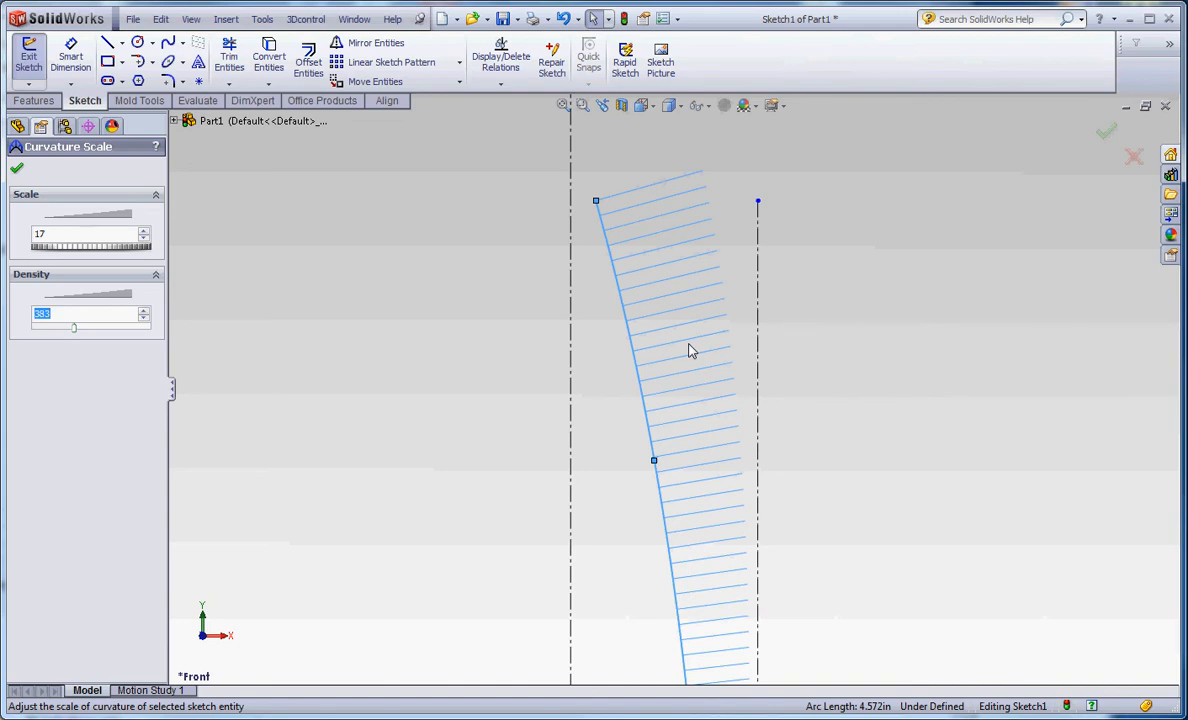
{"action": "scroll", "coordinate": [740, 533], "scroll_direction": "up", "scroll_amount": 5}
{"action": "scroll", "coordinate": [715, 552], "scroll_direction": "down", "scroll_amount": 3}
{"action": "scroll", "coordinate": [695, 645], "scroll_direction": "up", "scroll_amount": 3}
{"action": "scroll", "coordinate": [684, 578], "scroll_direction": "down", "scroll_amount": 5}
{"action": "scroll", "coordinate": [650, 401], "scroll_direction": "down", "scroll_amount": 2}
{"action": "scroll", "coordinate": [652, 514], "scroll_direction": "up", "scroll_amount": 2}
{"action": "scroll", "coordinate": [665, 490], "scroll_direction": "down", "scroll_amount": 3}
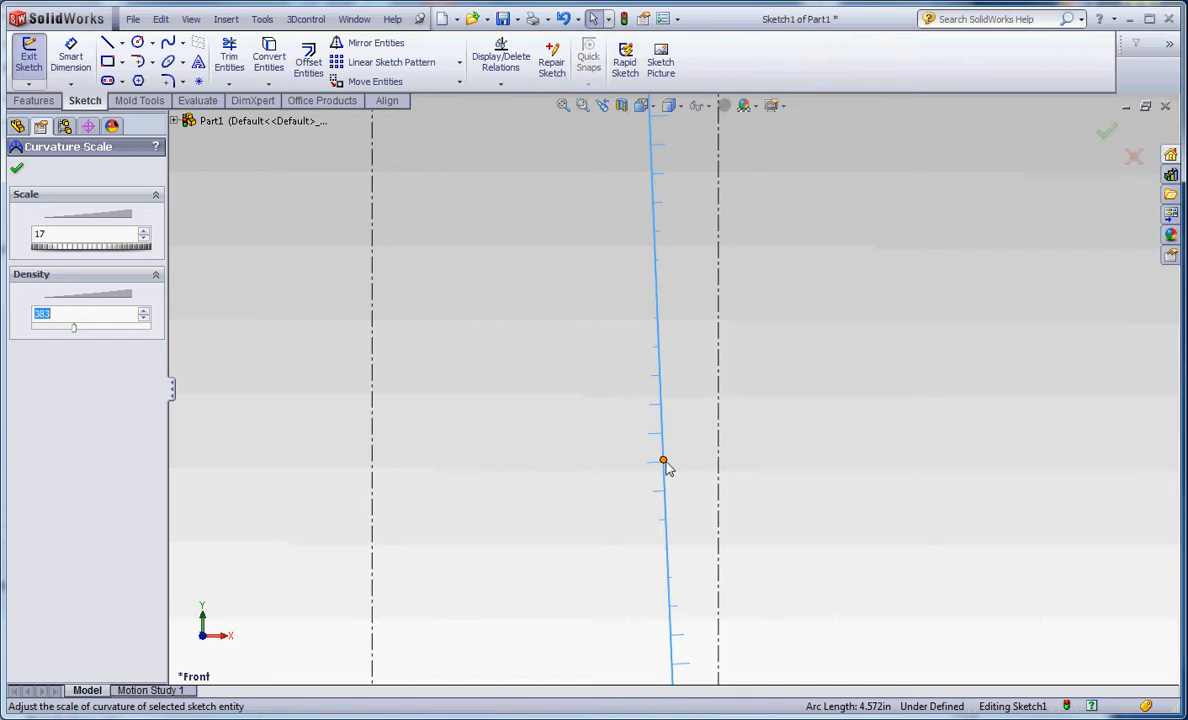
Move the upper spline's through point between the two vertical centerlines outward toward the 1.500 in centerline and close the curvature settings
{"action": "left_click_drag", "start_coordinate": [664, 462], "coordinate": [685, 461]}
{"action": "scroll", "coordinate": [770, 510], "scroll_direction": "up", "scroll_amount": 4}
{"action": "left_click", "coordinate": [711, 390]}
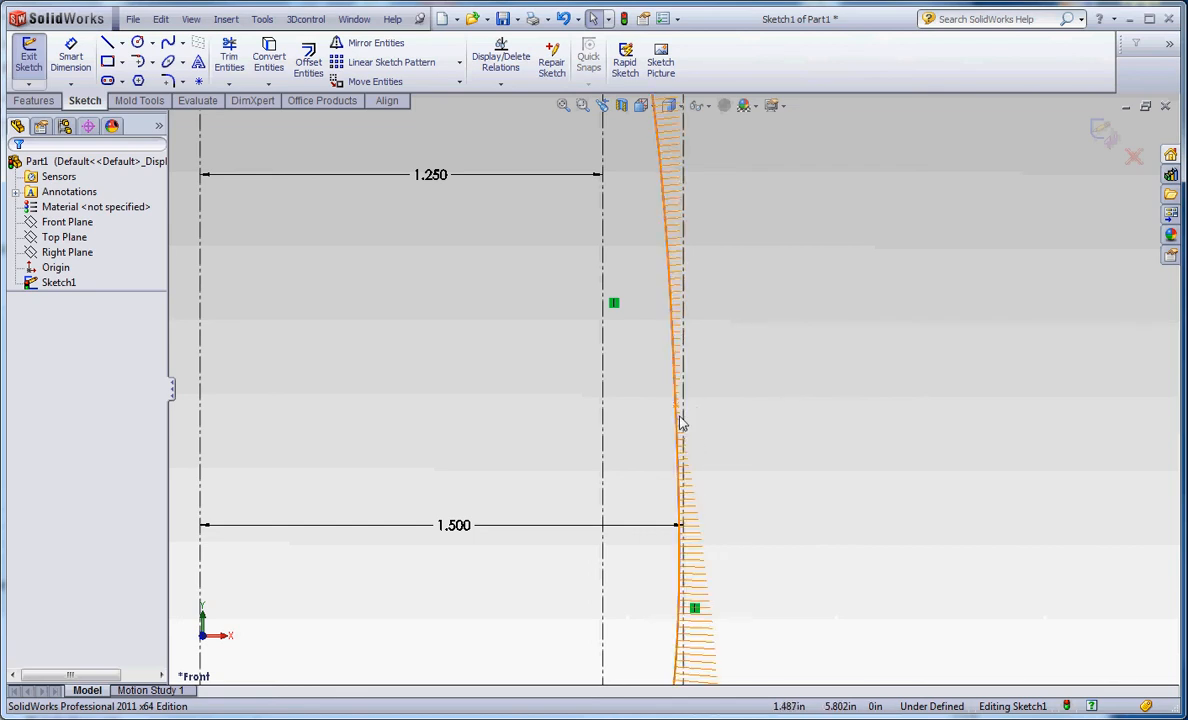
Reshape the upper spline at its fourth point by adjusting the tangent handle to about 81°
{"action": "scroll", "coordinate": [730, 560], "scroll_direction": "up", "scroll_amount": 3}
{"action": "scroll", "coordinate": [730, 548], "scroll_direction": "down", "scroll_amount": 4}
{"action": "scroll", "coordinate": [730, 458], "scroll_direction": "up", "scroll_amount": 4}
{"action": "scroll", "coordinate": [716, 461], "scroll_direction": "down", "scroll_amount": 5}
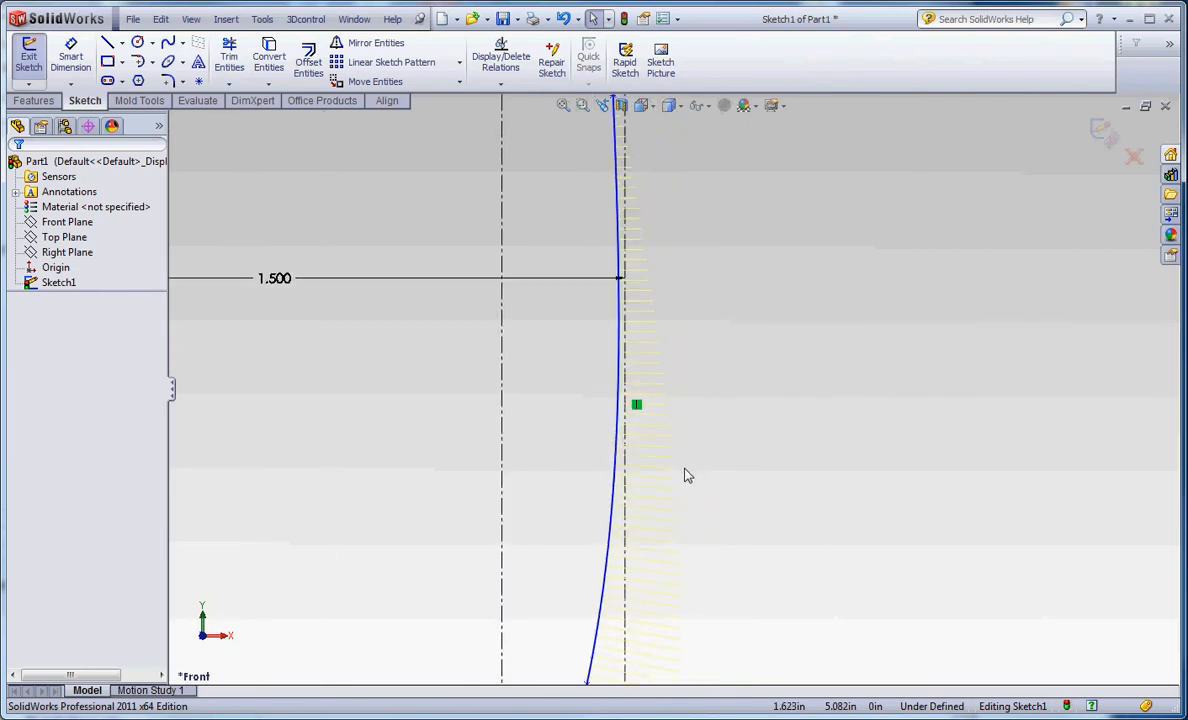
{"action": "scroll", "coordinate": [670, 265], "scroll_direction": "up", "scroll_amount": 3}
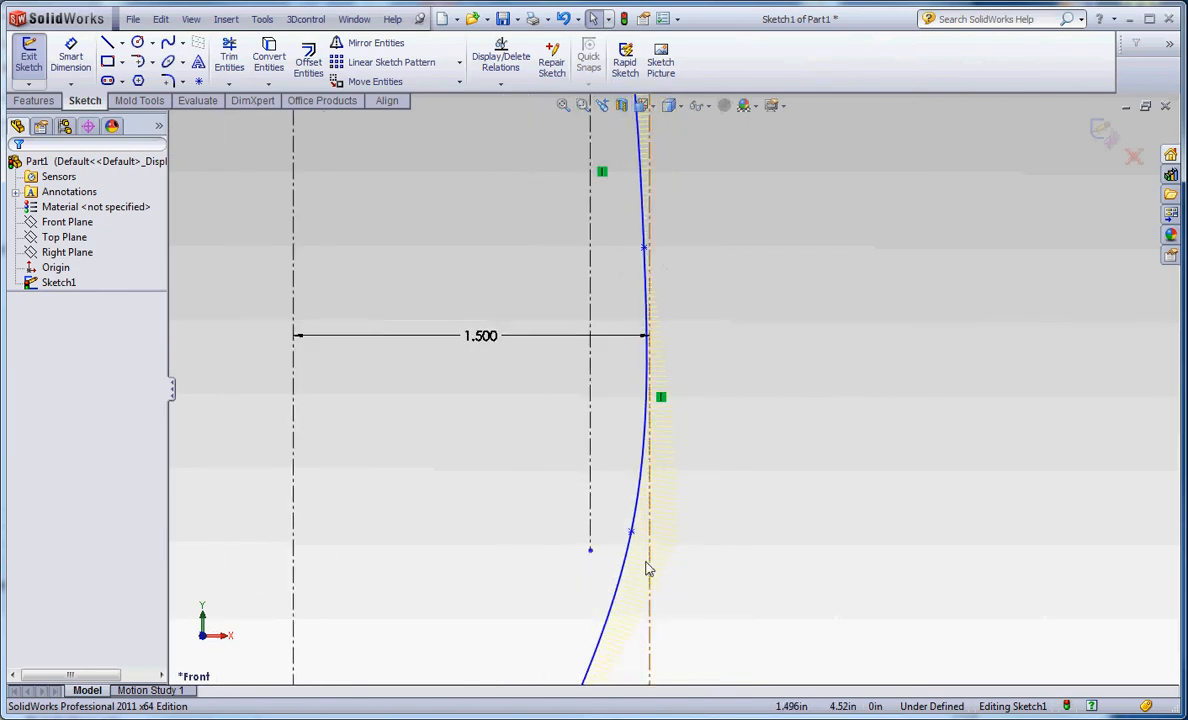
{"action": "left_click", "coordinate": [631, 533]}
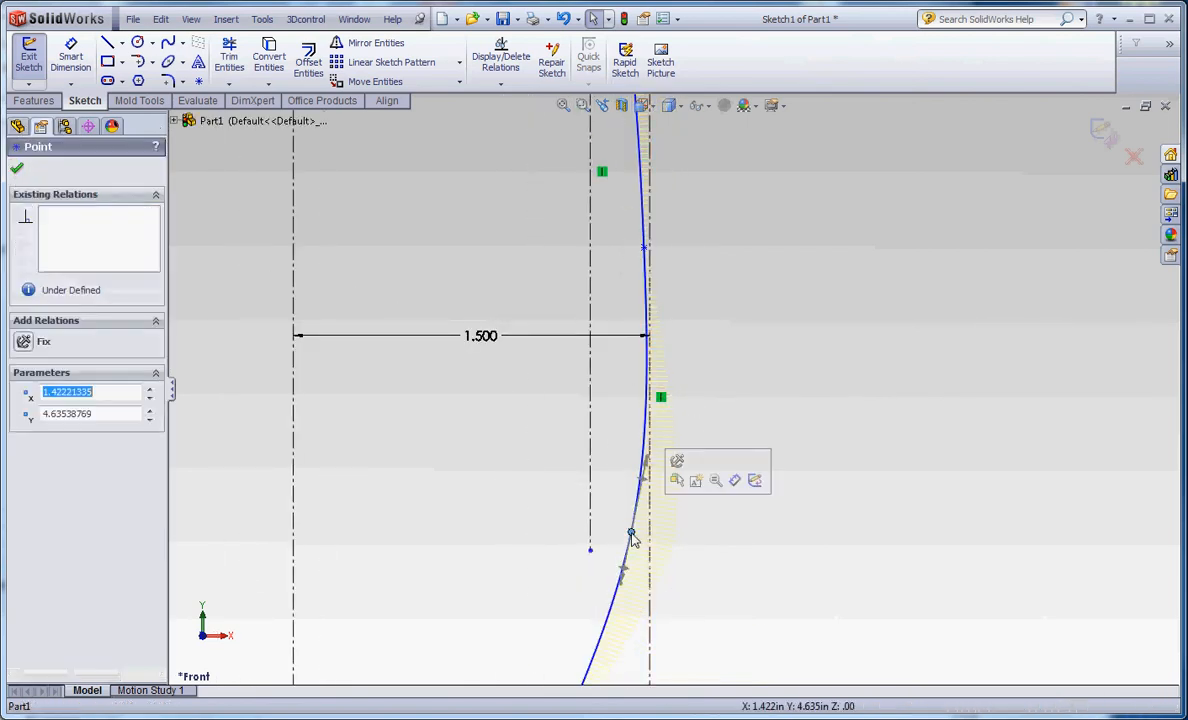
{"action": "scroll", "coordinate": [636, 522], "scroll_direction": "down", "scroll_amount": 5}
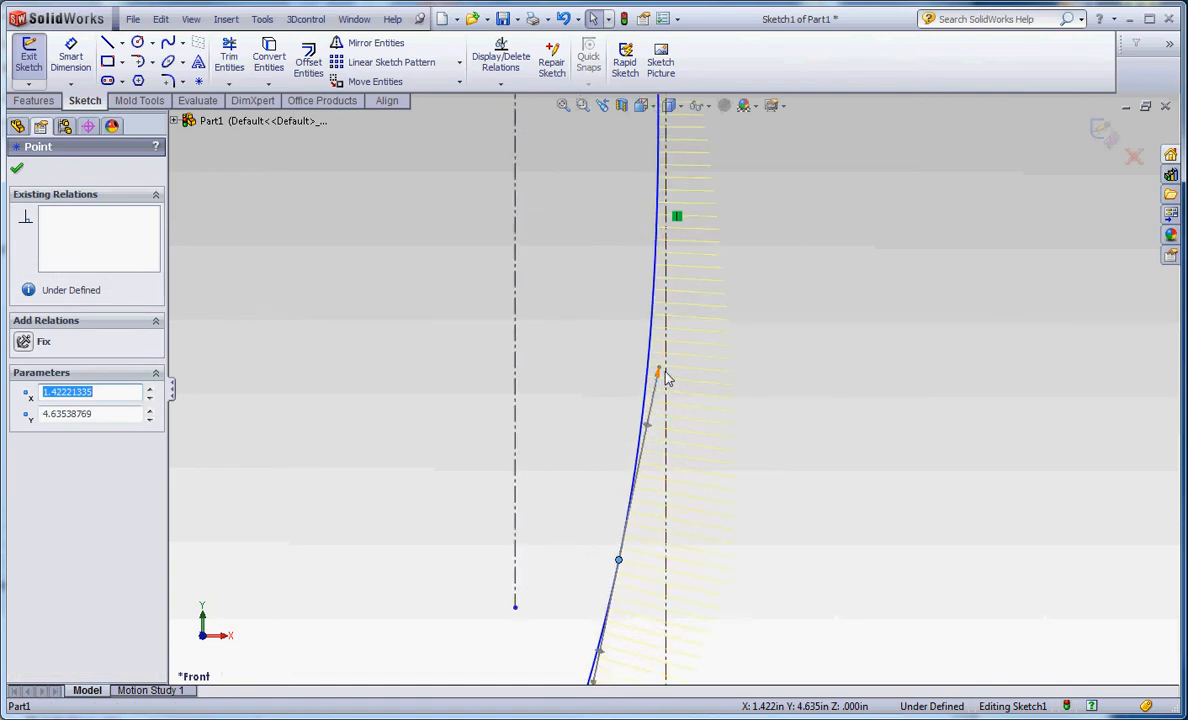
{"action": "left_click_drag", "start_coordinate": [658, 371], "coordinate": [642, 396]}
{"action": "scroll", "coordinate": [660, 540], "scroll_direction": "up", "scroll_amount": 3}
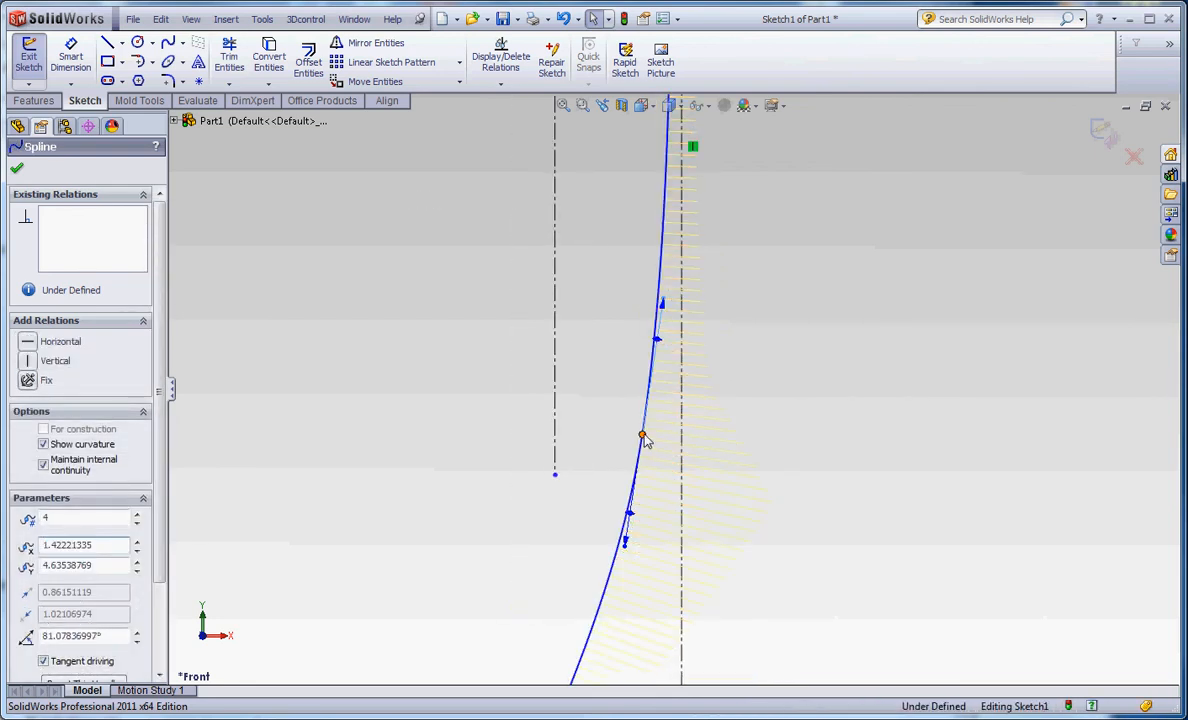
Move the spline's fourth point inward to about X 1.384, Y 4.619 in to smooth the curvature
{"action": "left_click", "coordinate": [642, 437]}
{"action": "mouse_move", "coordinate": [628, 442]}
{"action": "left_mouse_down"}
{"action": "mouse_move", "coordinate": [610, 446]}
{"action": "mouse_move", "coordinate": [626, 452]}
{"action": "left_mouse_up"}
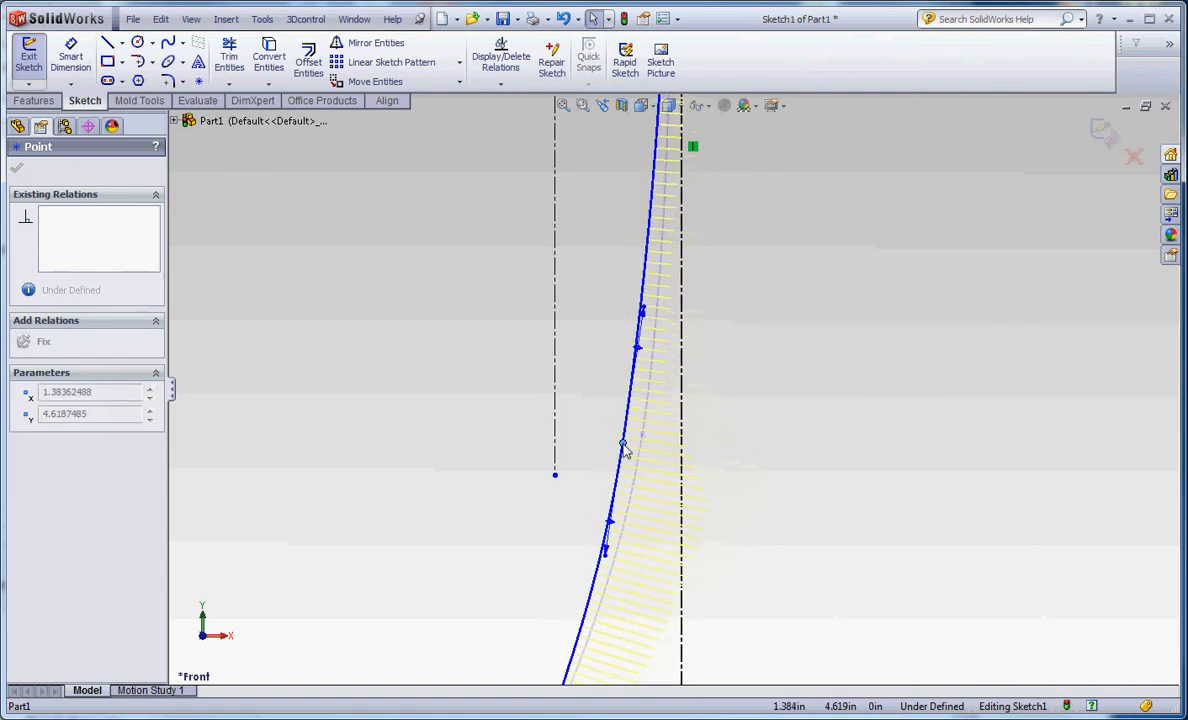
{"action": "scroll", "coordinate": [800, 540], "scroll_direction": "up", "scroll_amount": 5}
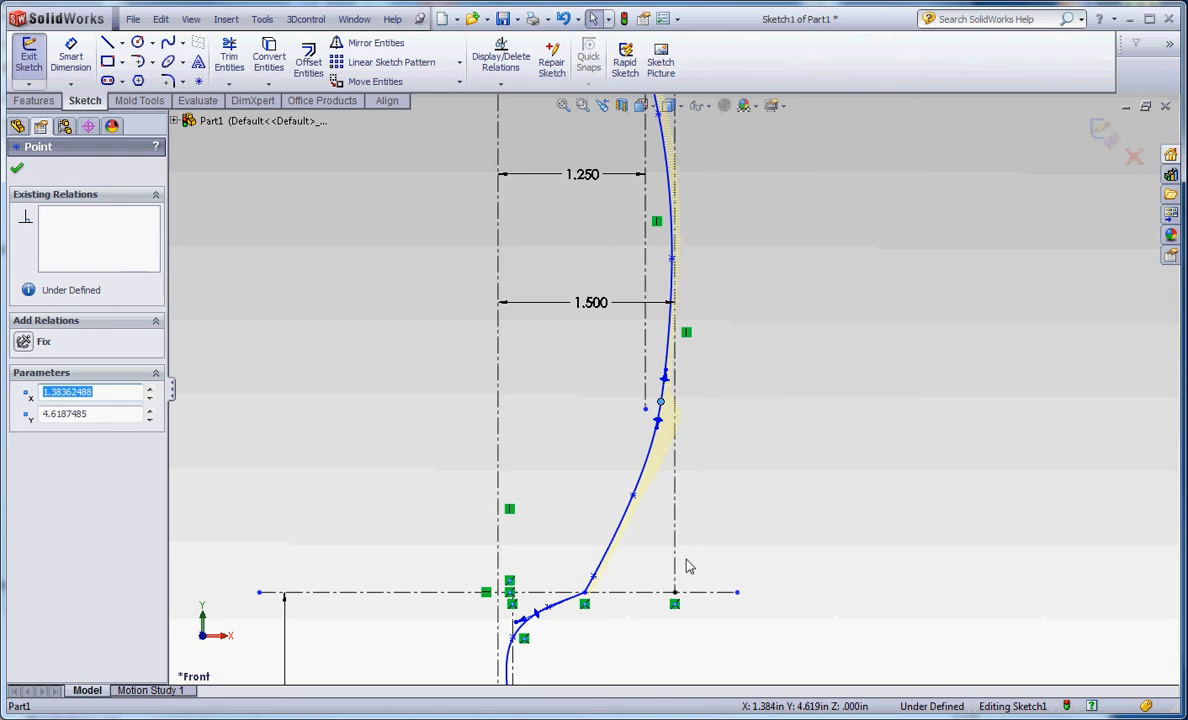
Show curvature combs on the lower spline that meets the upper spline at the 3.000 in centerline
{"action": "scroll", "coordinate": [623, 585], "scroll_direction": "down", "scroll_amount": 5}
{"action": "left_click", "coordinate": [597, 598]}
{"action": "scroll", "coordinate": [544, 550], "scroll_direction": "down", "scroll_amount": 5}
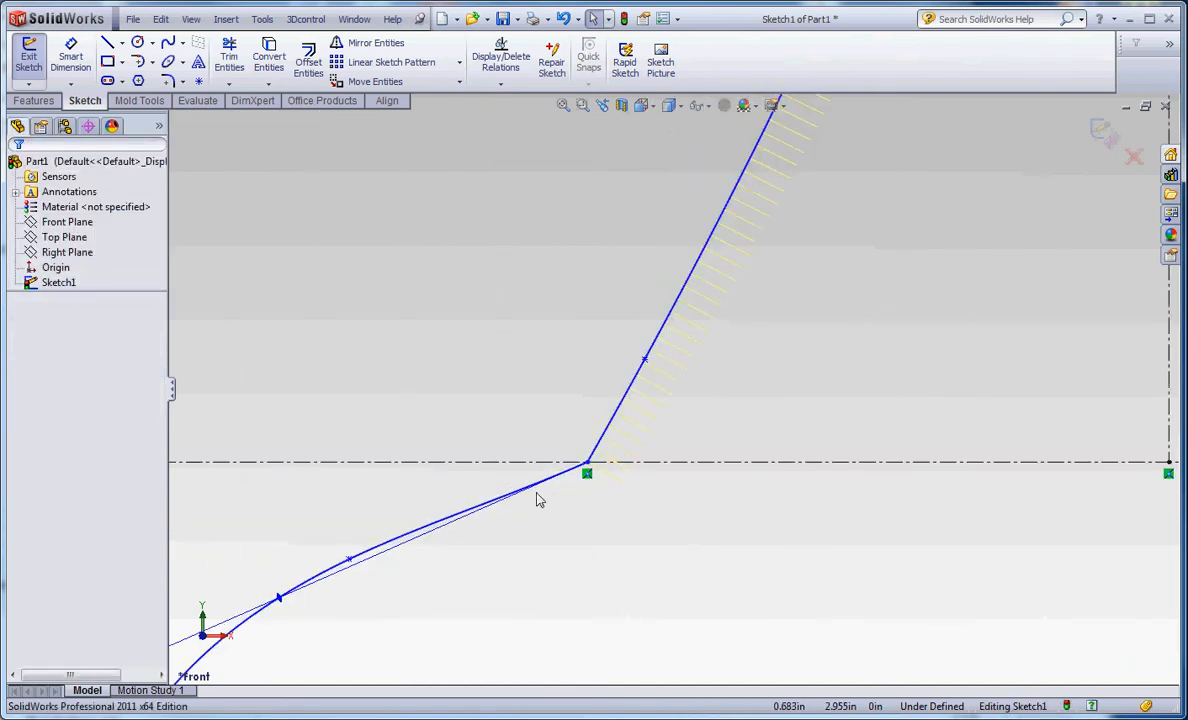
{"action": "left_click", "coordinate": [496, 504]}
{"action": "right_click", "coordinate": [499, 503]}
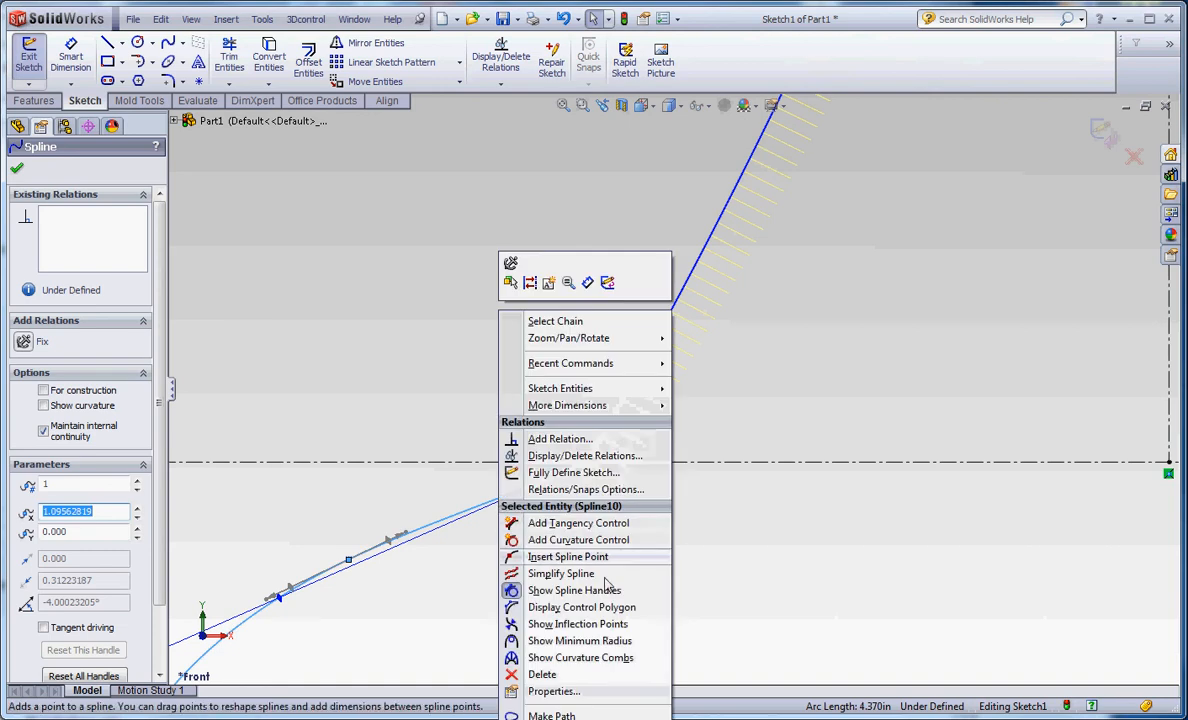
{"action": "left_click", "coordinate": [570, 657]}
{"action": "left_click", "coordinate": [703, 620]}
{"action": "scroll", "coordinate": [527, 493], "scroll_direction": "up", "scroll_amount": 3}
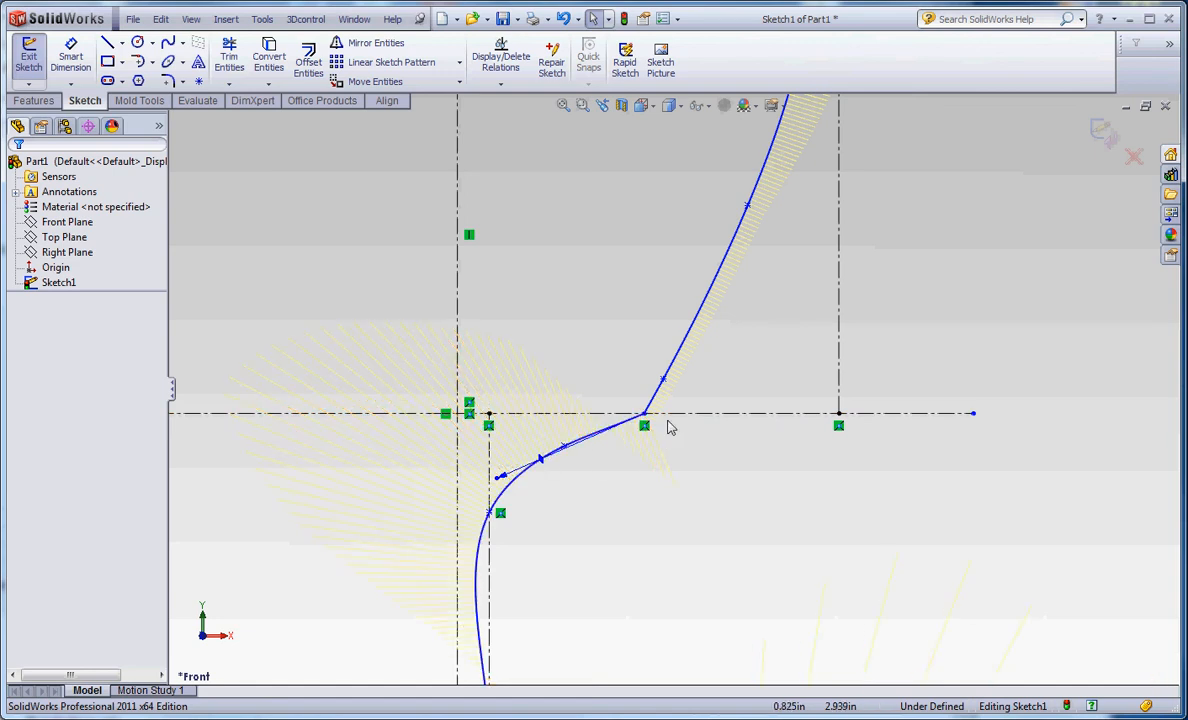
Try a Tangent relation between the lower and upper splines at their shared endpoint, and delete that relation after examining the combs
{"action": "scroll", "coordinate": [657, 414], "scroll_direction": "down", "scroll_amount": 5}
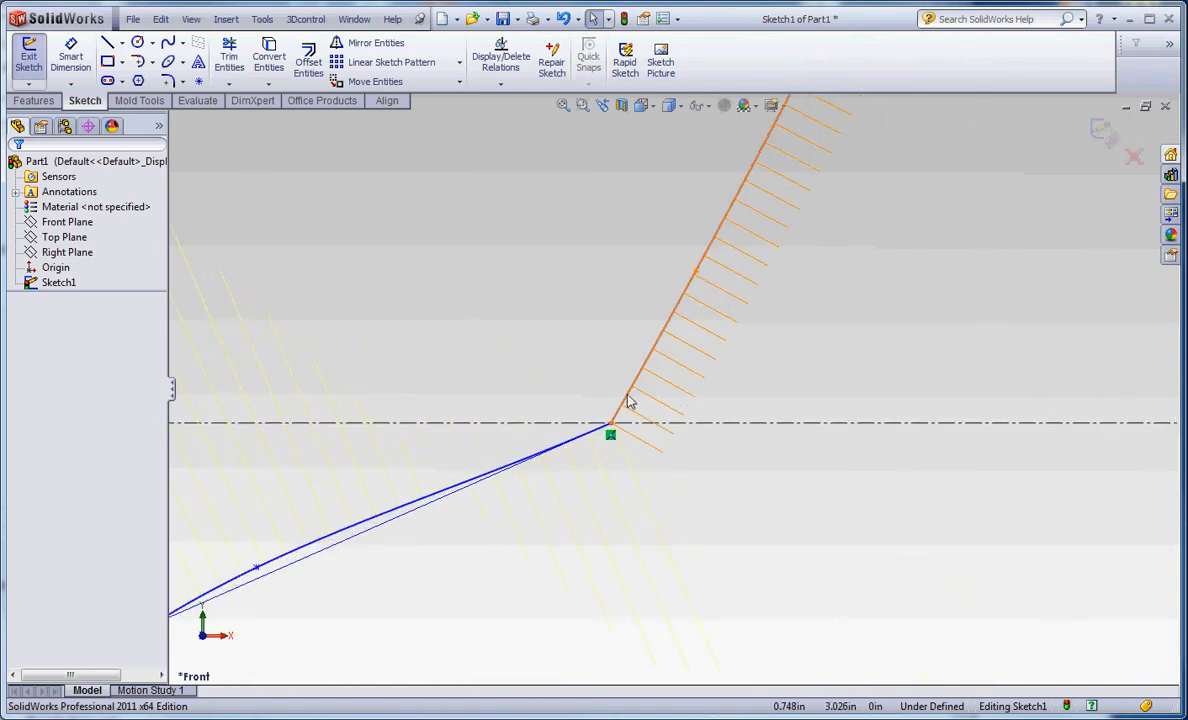
{"action": "left_click", "coordinate": [597, 426]}
{"action": "left_click", "coordinate": [580, 444]}
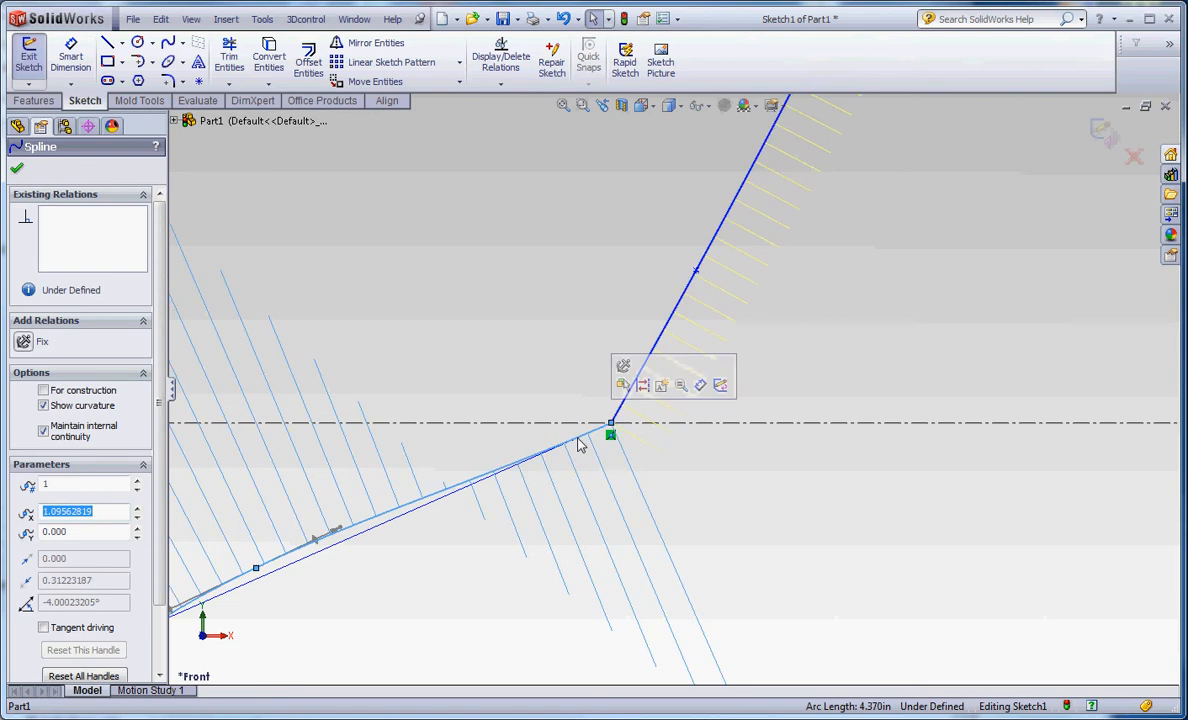
{"action": "left_click", "coordinate": [632, 388], "text": "ctrl"}
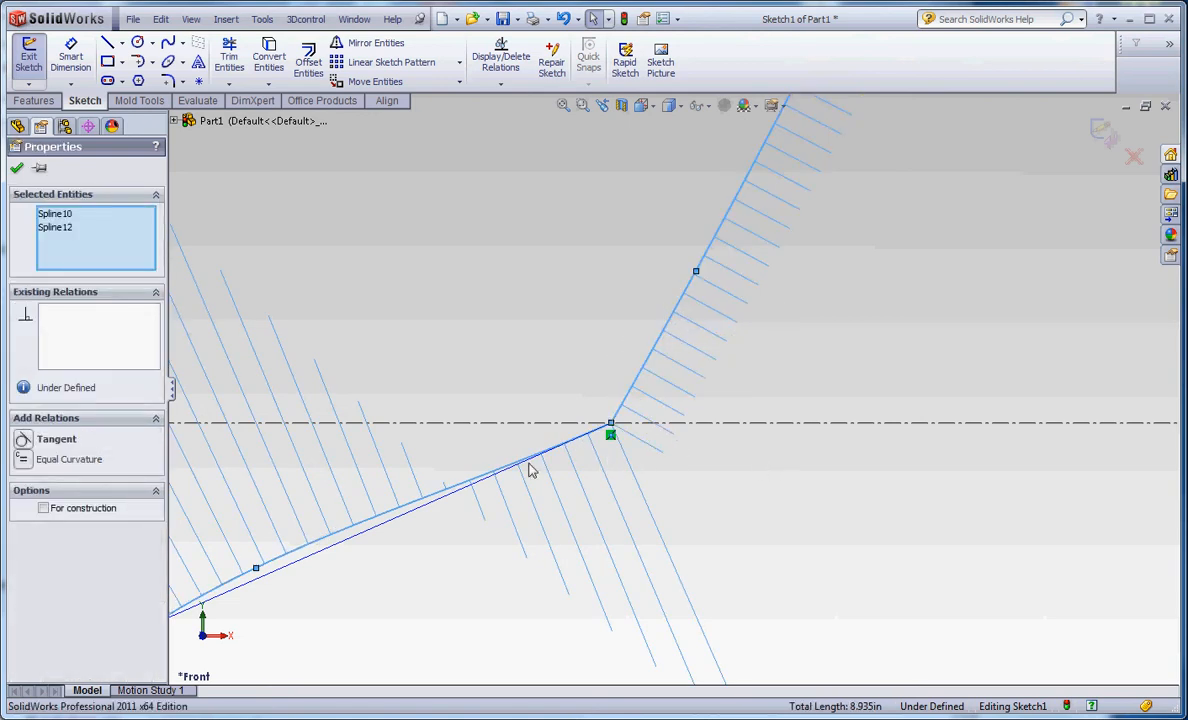
{"action": "left_click", "coordinate": [23, 440]}
{"action": "scroll", "coordinate": [682, 667], "scroll_direction": "up", "scroll_amount": 6}
{"action": "scroll", "coordinate": [643, 418], "scroll_direction": "down", "scroll_amount": 6}
{"action": "left_click", "coordinate": [596, 388]}
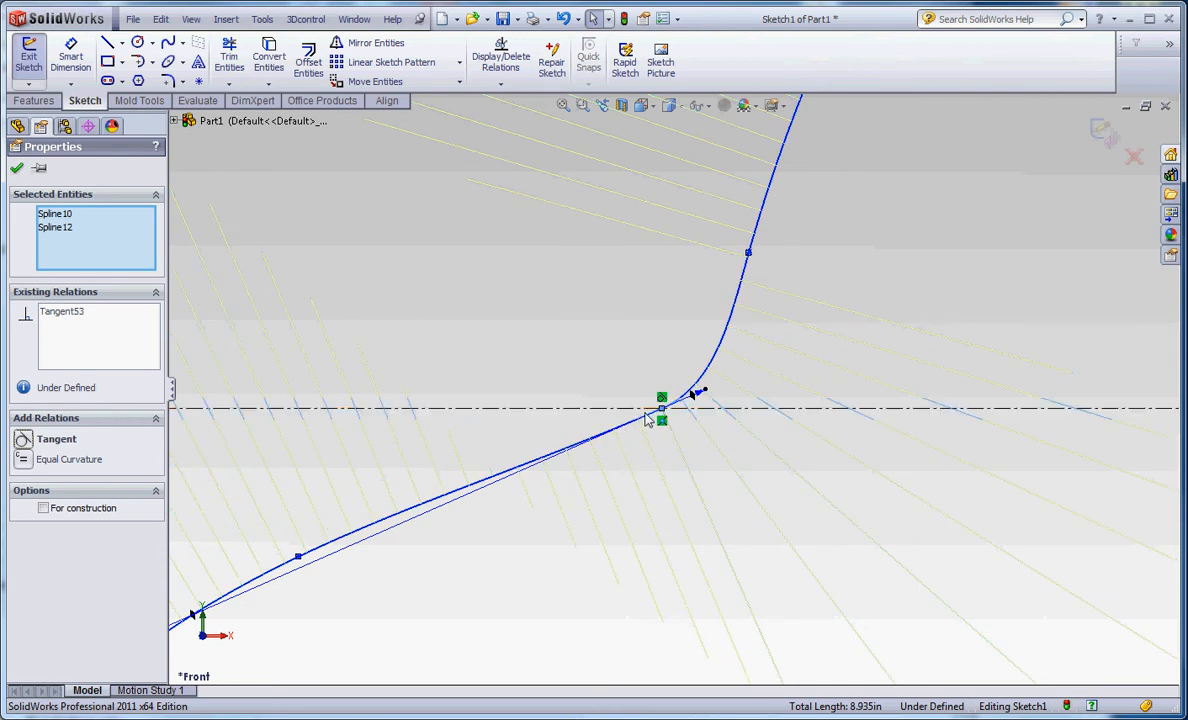
{"action": "scroll", "coordinate": [729, 347], "scroll_direction": "up", "scroll_amount": 3}
{"action": "scroll", "coordinate": [740, 298], "scroll_direction": "up", "scroll_amount": 2}
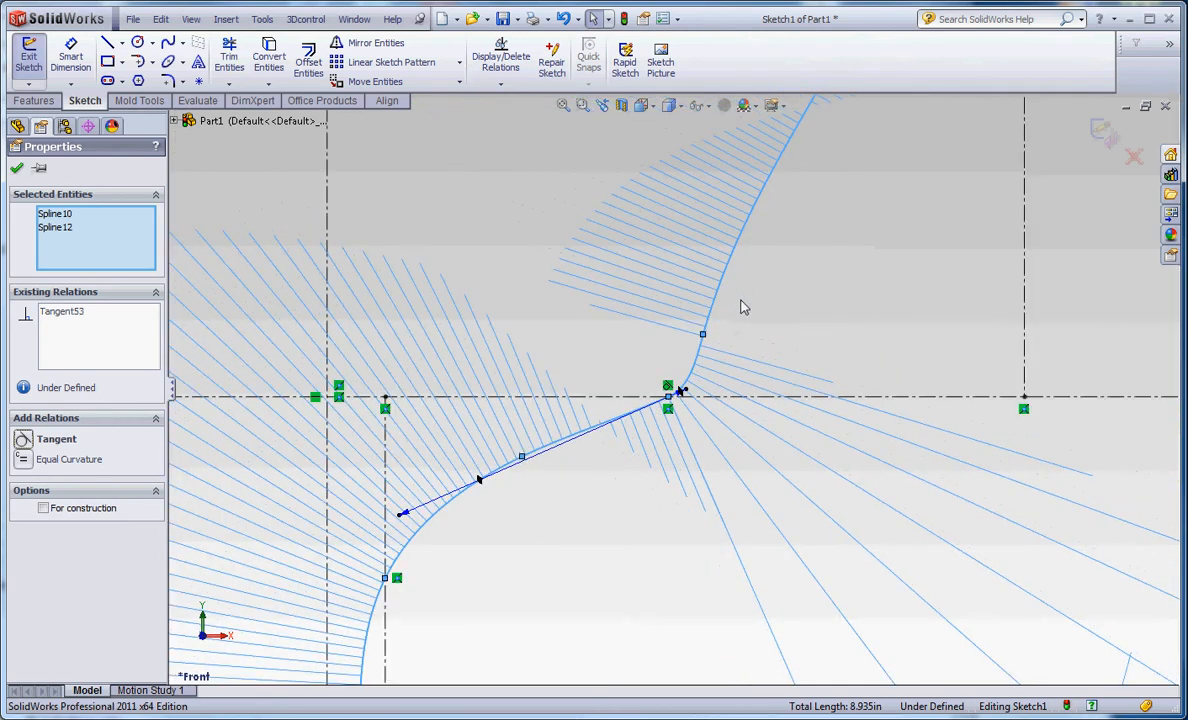
{"action": "scroll", "coordinate": [724, 385], "scroll_direction": "down", "scroll_amount": 3}
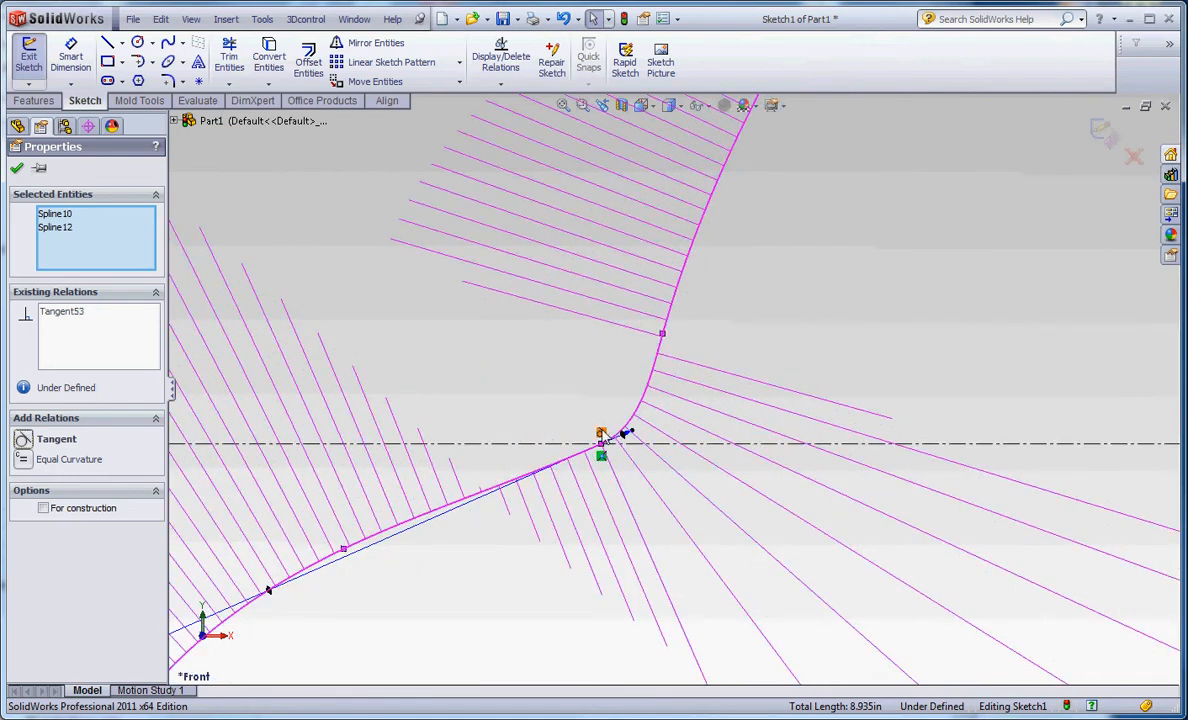
{"action": "key", "text": "Delete"}
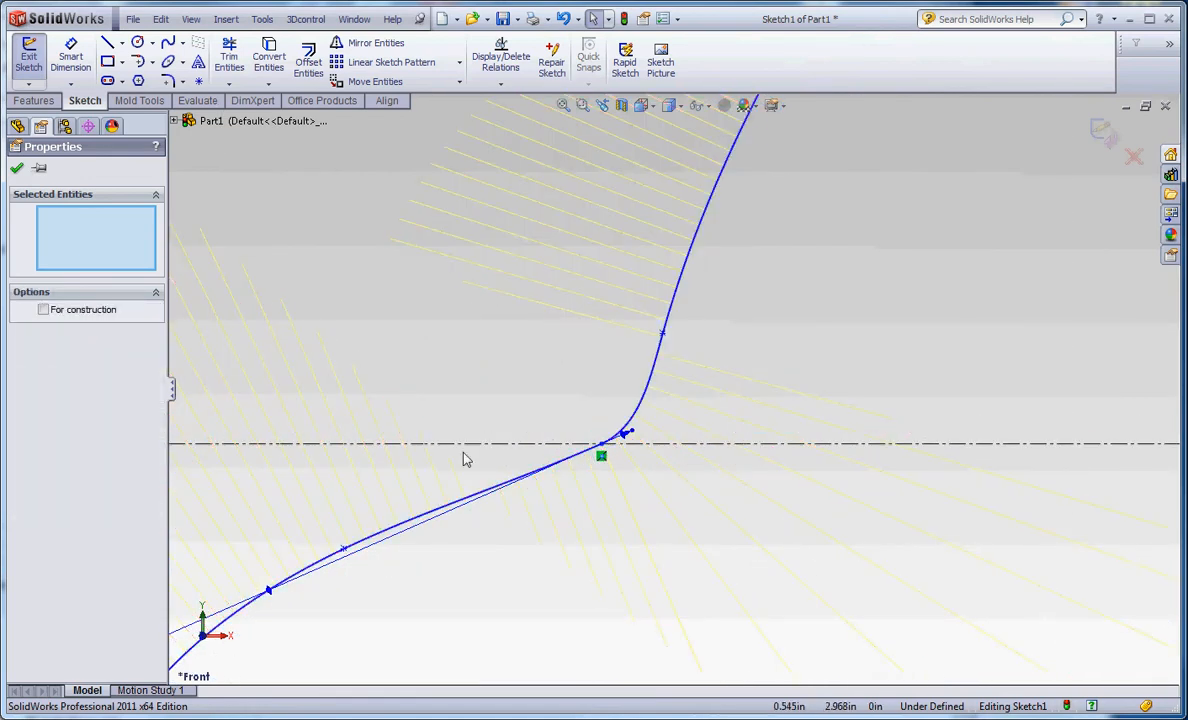
Apply an Equal Curvature relation between the upper and lower splines at their shared endpoint
{"action": "left_click", "coordinate": [634, 418]}
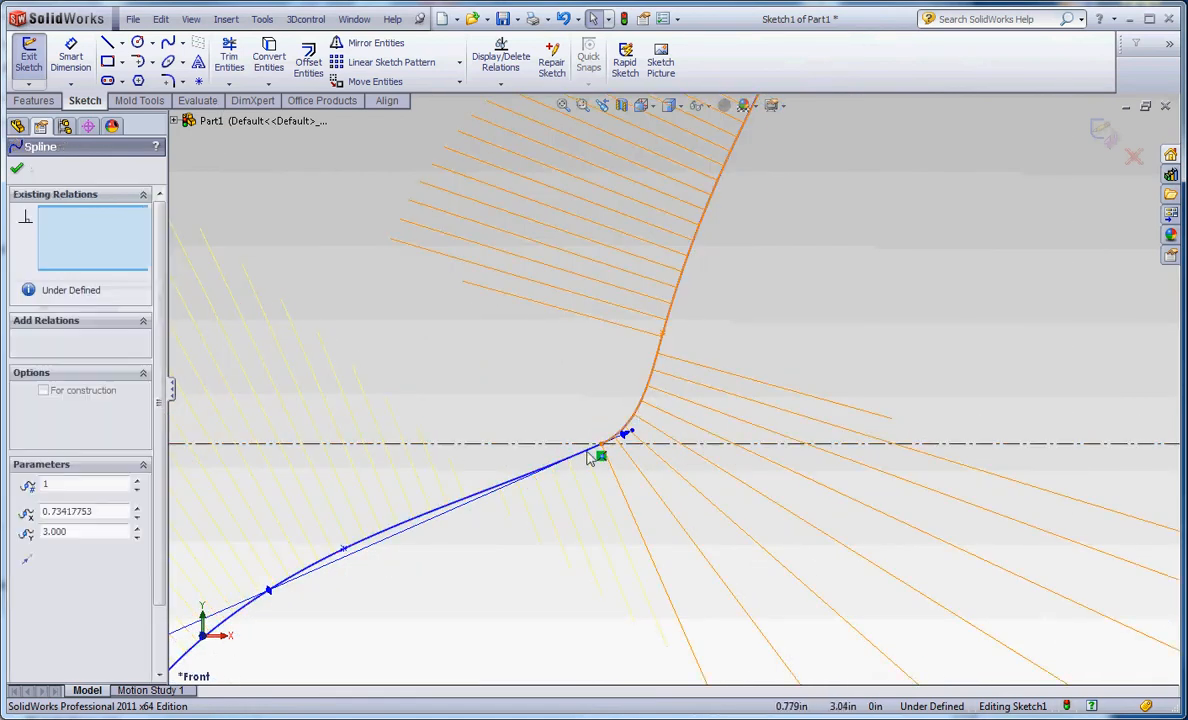
{"action": "left_click", "coordinate": [521, 478], "text": "ctrl"}
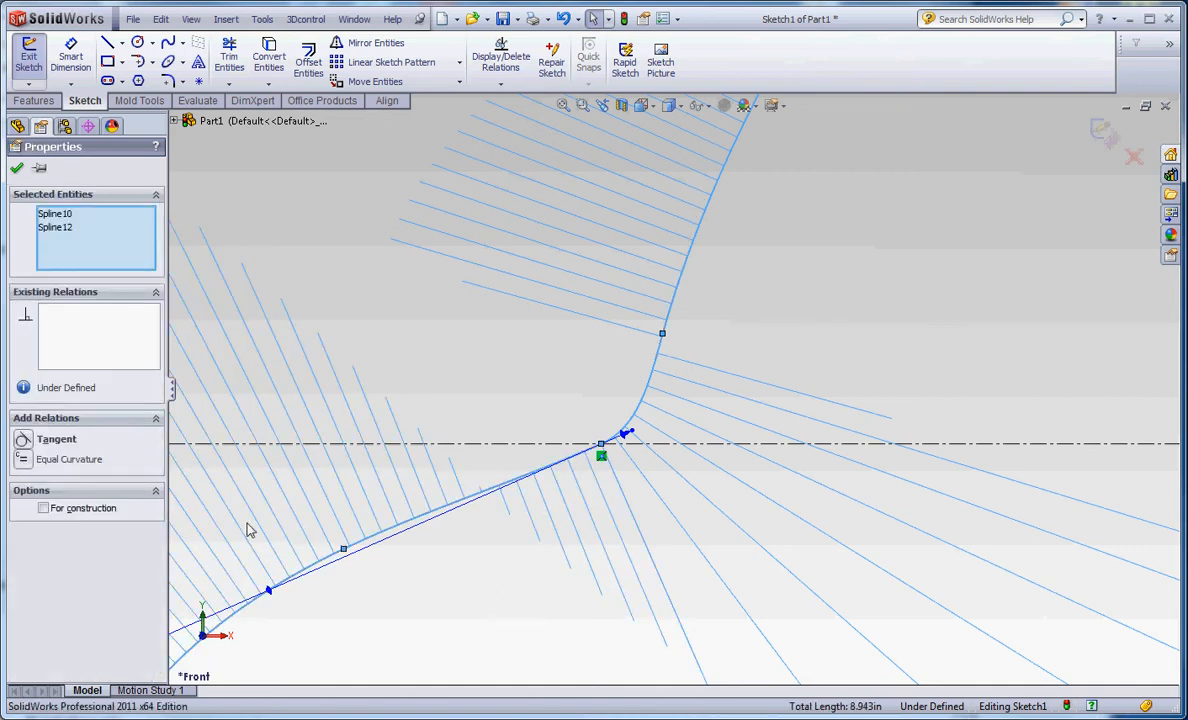
{"action": "left_click", "coordinate": [23, 460]}
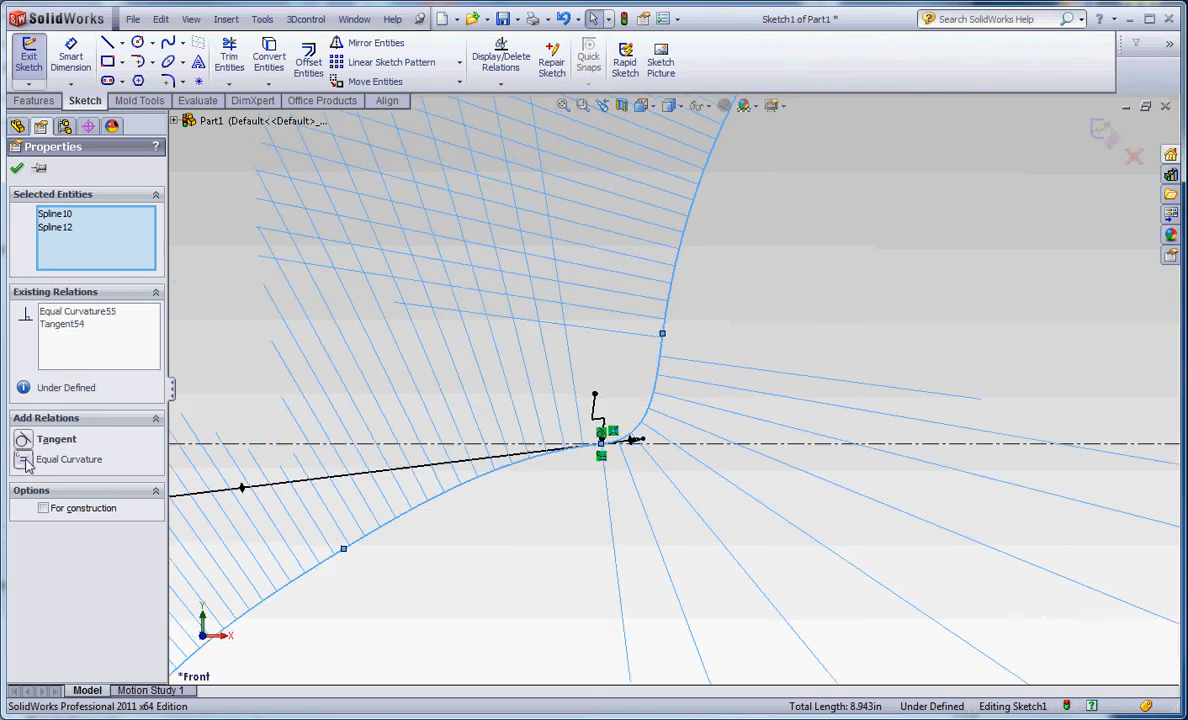
{"action": "scroll", "coordinate": [648, 430], "scroll_direction": "up", "scroll_amount": 4}
{"action": "scroll", "coordinate": [680, 388], "scroll_direction": "down", "scroll_amount": 4}
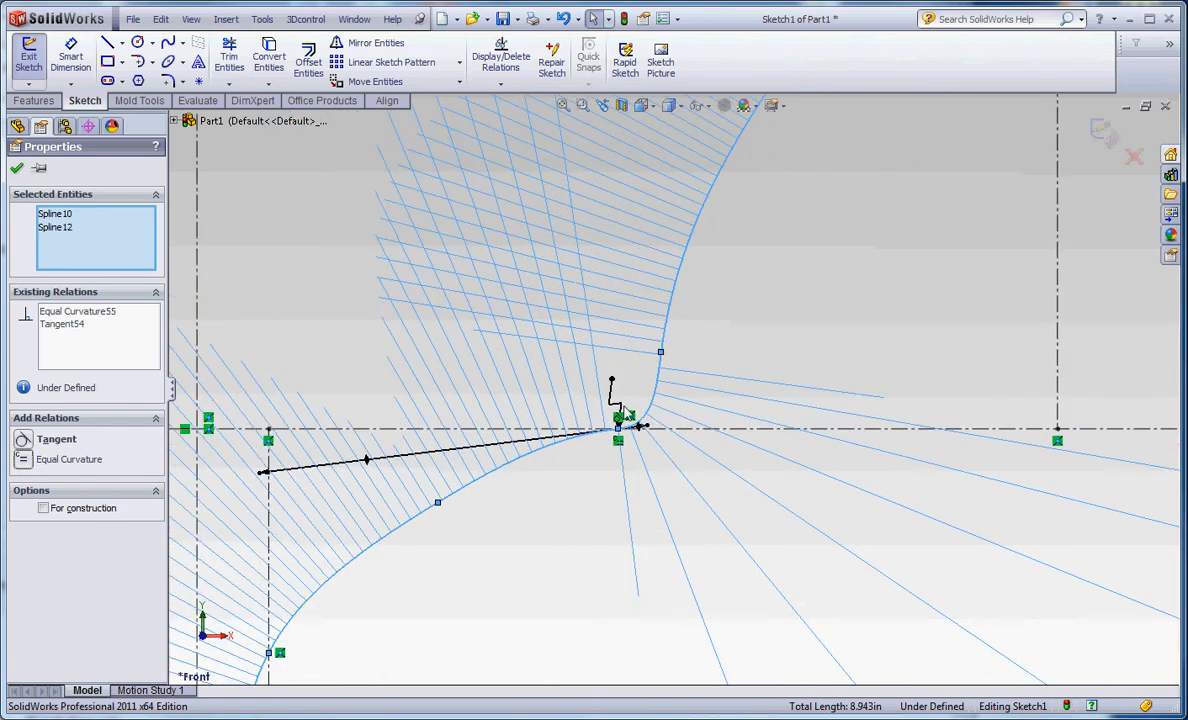
Adjust both splines' tangent handles and the curvature handle at the shared endpoint to a curvature radius of about 0.058 in
{"action": "scroll", "coordinate": [643, 425], "scroll_direction": "up", "scroll_amount": 3}
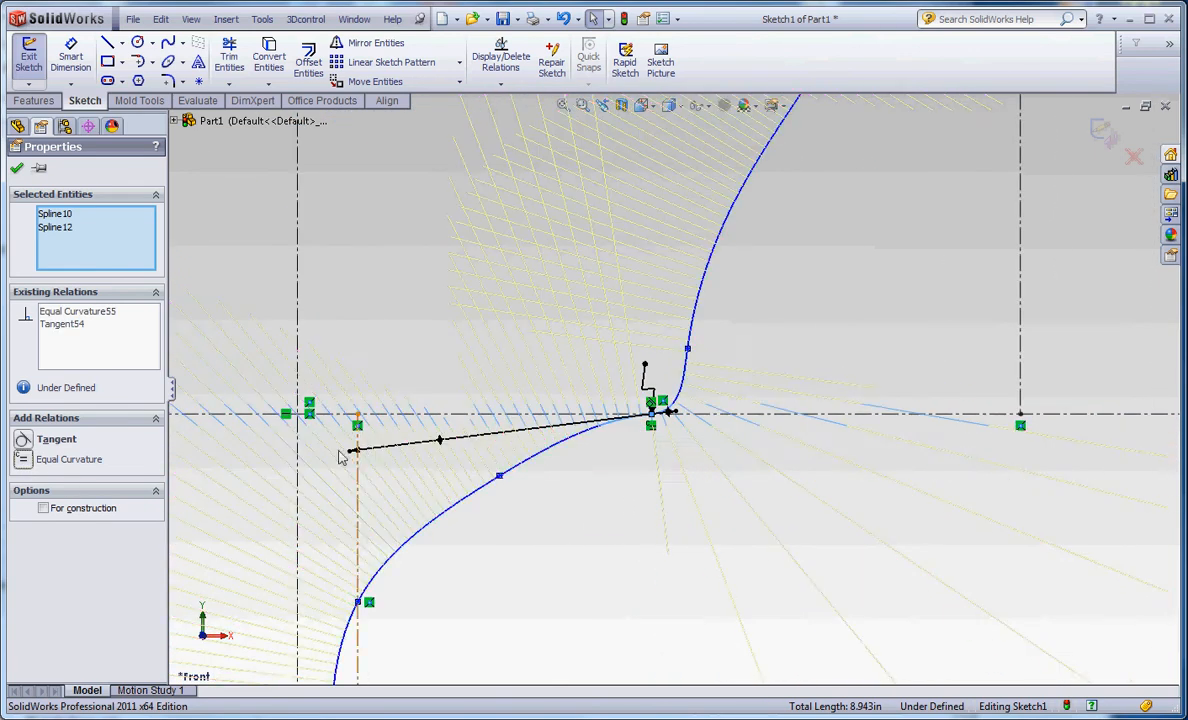
{"action": "left_click_drag", "start_coordinate": [350, 453], "coordinate": [599, 468]}
{"action": "mouse_move", "coordinate": [644, 366]}
{"action": "left_mouse_down"}
{"action": "mouse_move", "coordinate": [615, 270]}
{"action": "mouse_move", "coordinate": [636, 366]}
{"action": "left_mouse_up"}
{"action": "scroll", "coordinate": [675, 410], "scroll_direction": "down", "scroll_amount": 5}
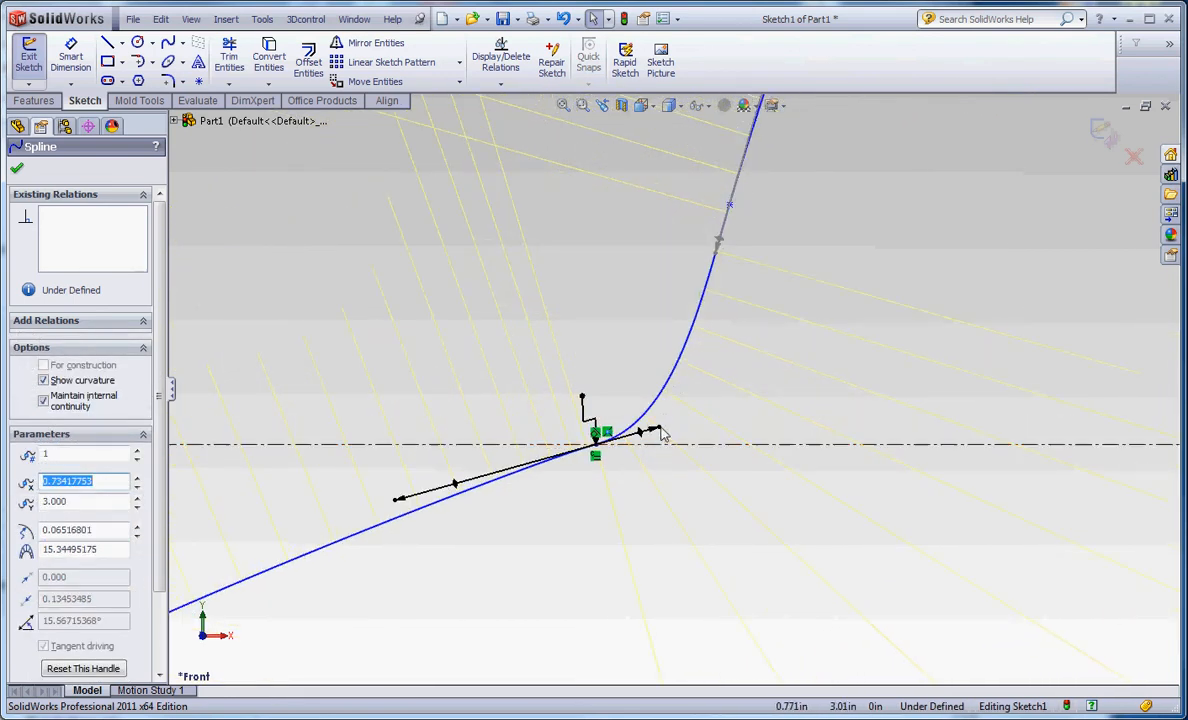
{"action": "left_click_drag", "start_coordinate": [672, 424], "coordinate": [628, 392]}
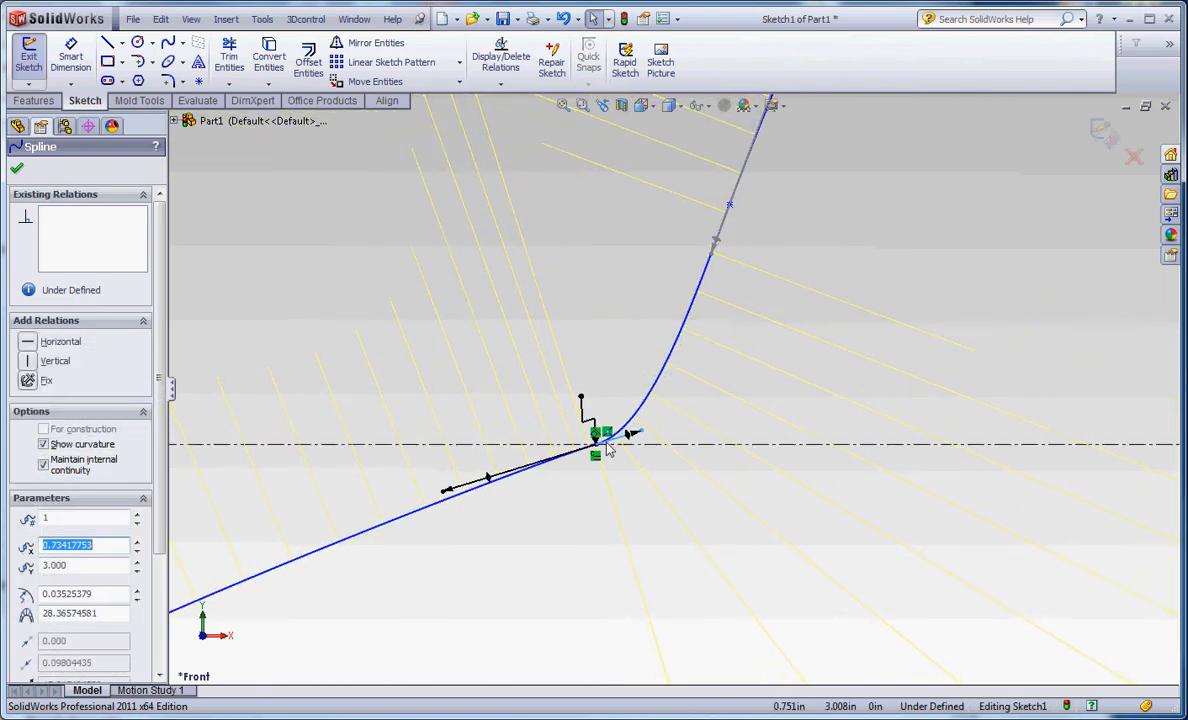
{"action": "scroll", "coordinate": [606, 447], "scroll_direction": "down", "scroll_amount": 3}
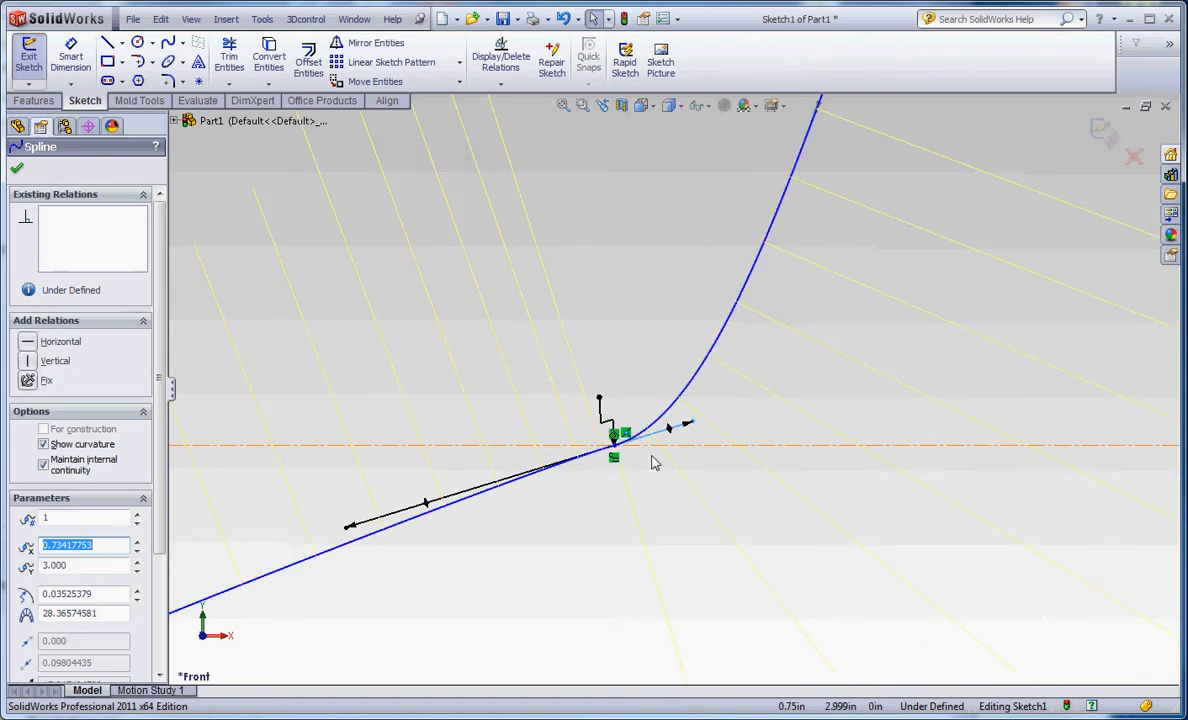
{"action": "left_click_drag", "start_coordinate": [349, 529], "coordinate": [236, 504]}
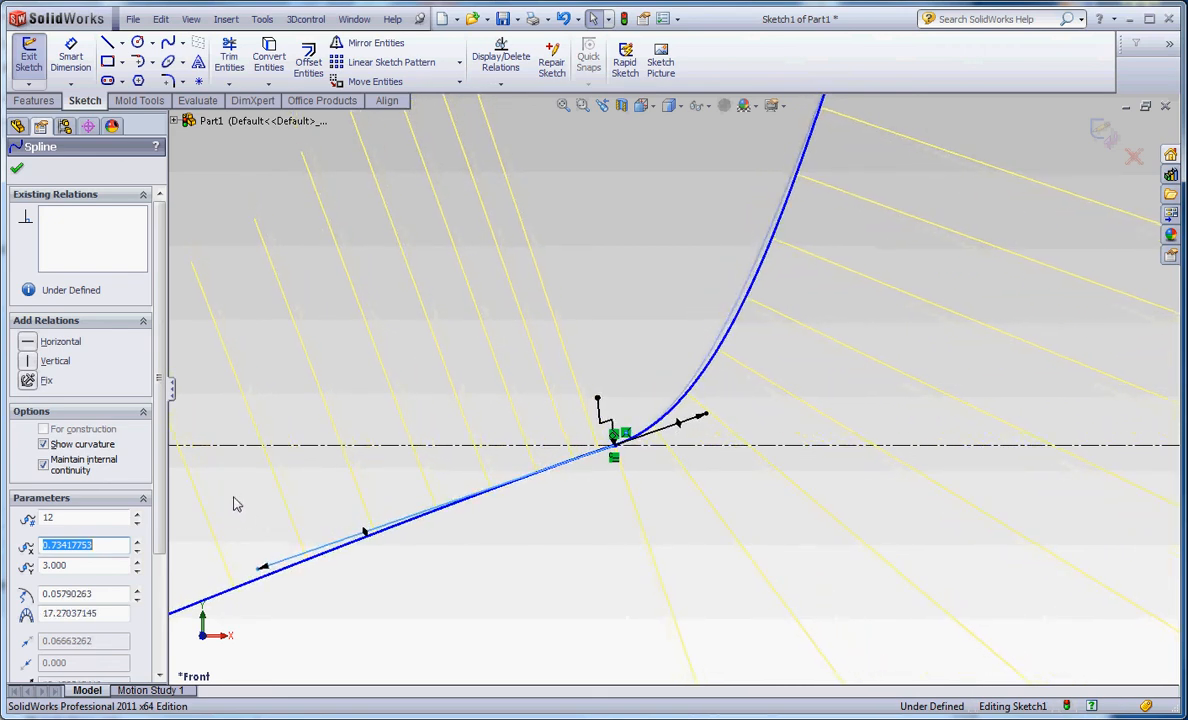
{"action": "left_click", "coordinate": [489, 578]}
Delete only the Equal Curvature relation between the two splines at their shared endpoint
{"action": "scroll", "coordinate": [560, 570], "scroll_direction": "up", "scroll_amount": 3}
{"action": "scroll", "coordinate": [513, 470], "scroll_direction": "down", "scroll_amount": 4}
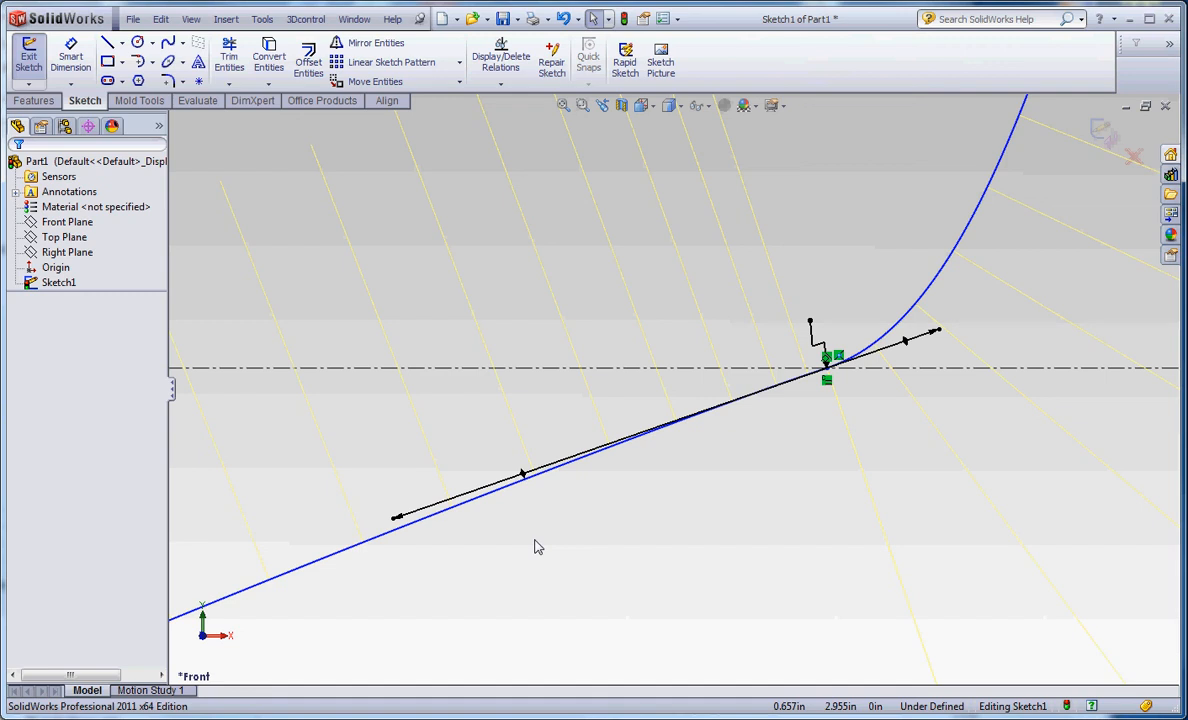
{"action": "scroll", "coordinate": [769, 506], "scroll_direction": "up", "scroll_amount": 4}
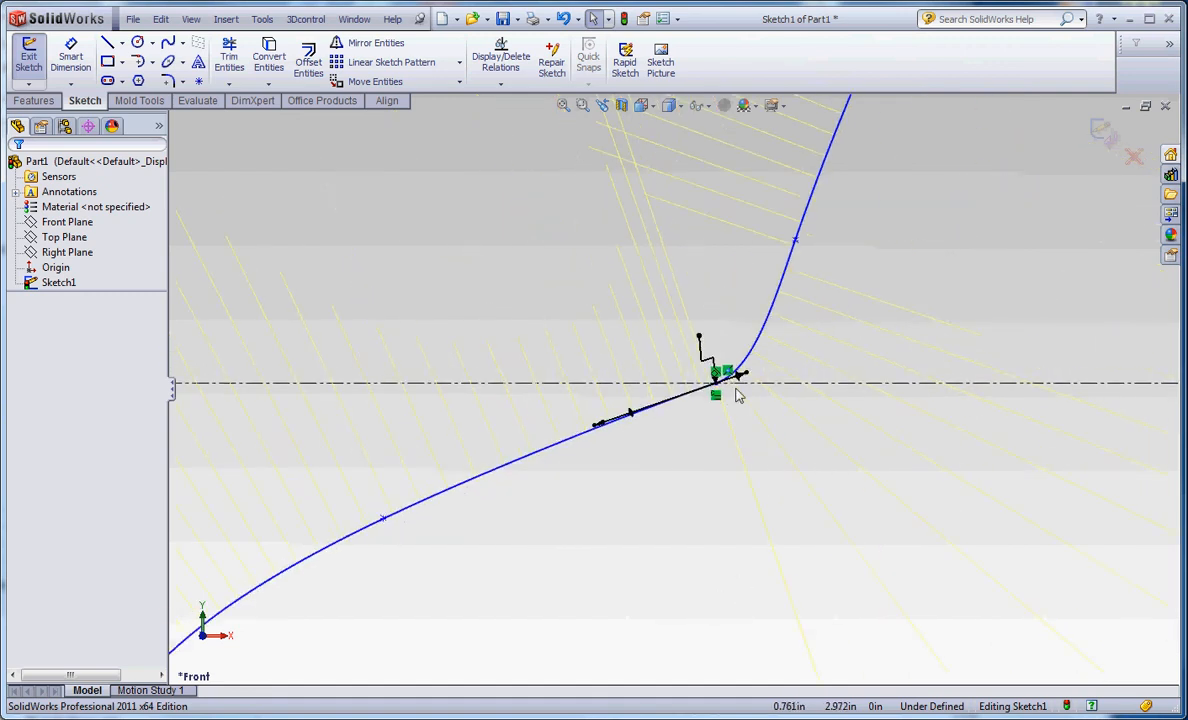
{"action": "scroll", "coordinate": [705, 397], "scroll_direction": "down", "scroll_amount": 4}
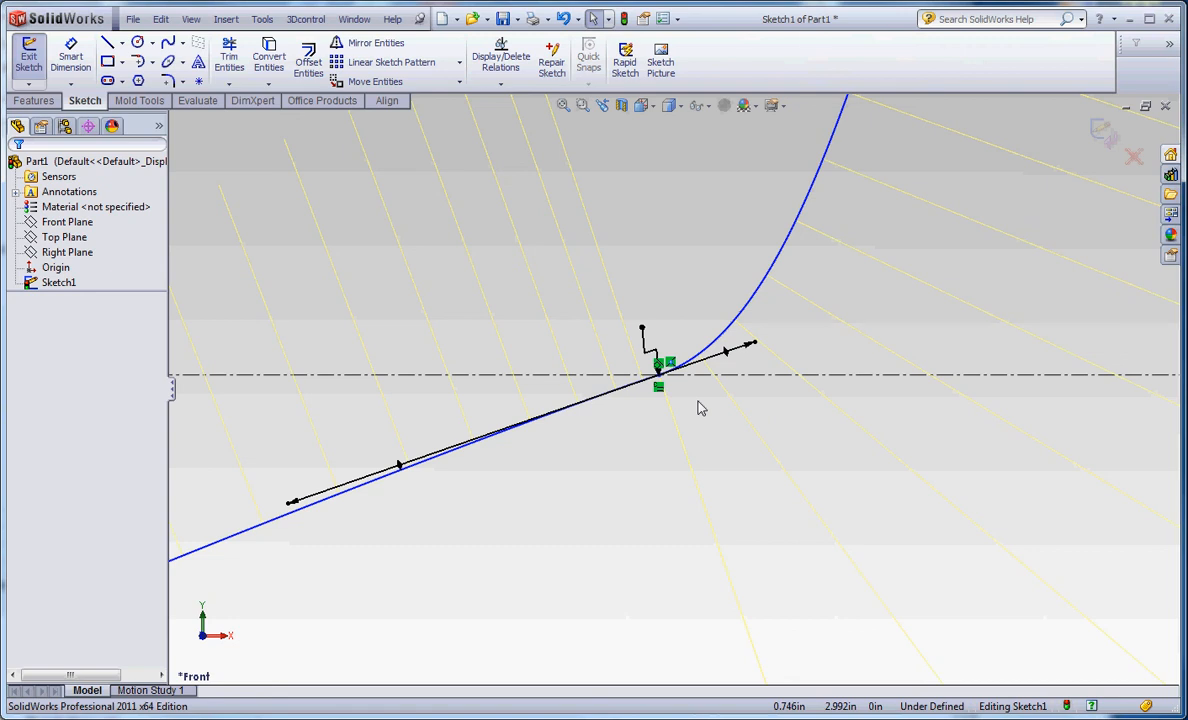
{"action": "left_click", "coordinate": [658, 388]}
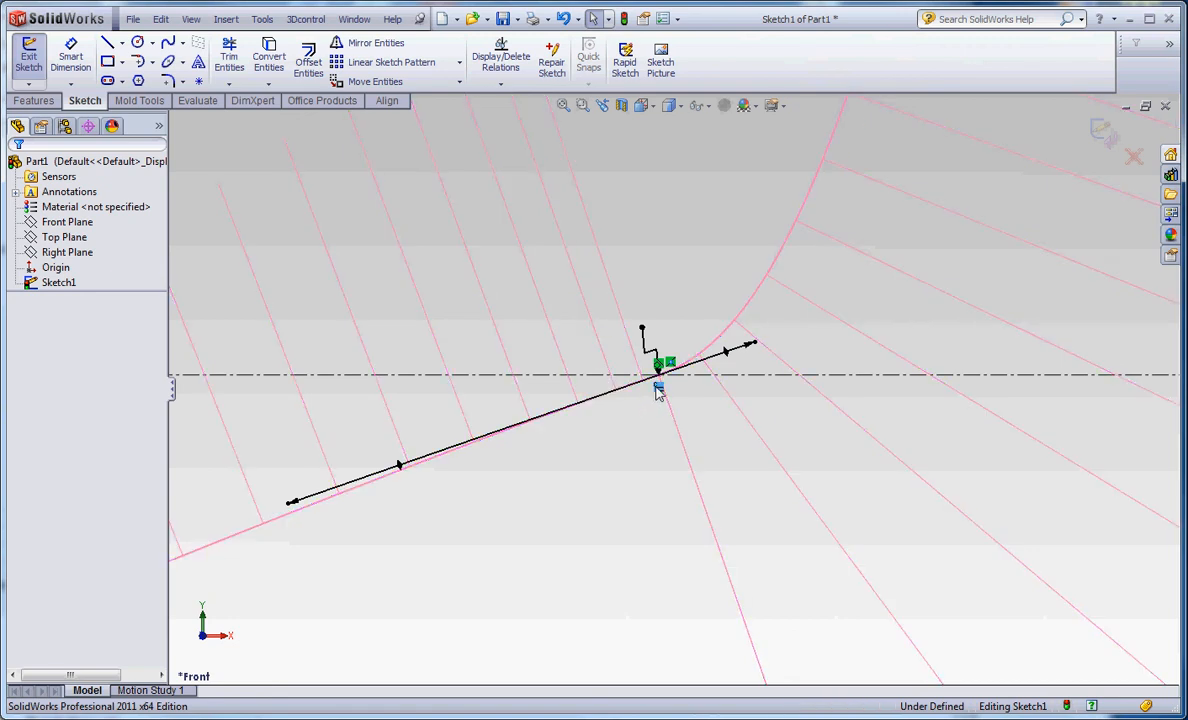
{"action": "key", "text": "Delete"}
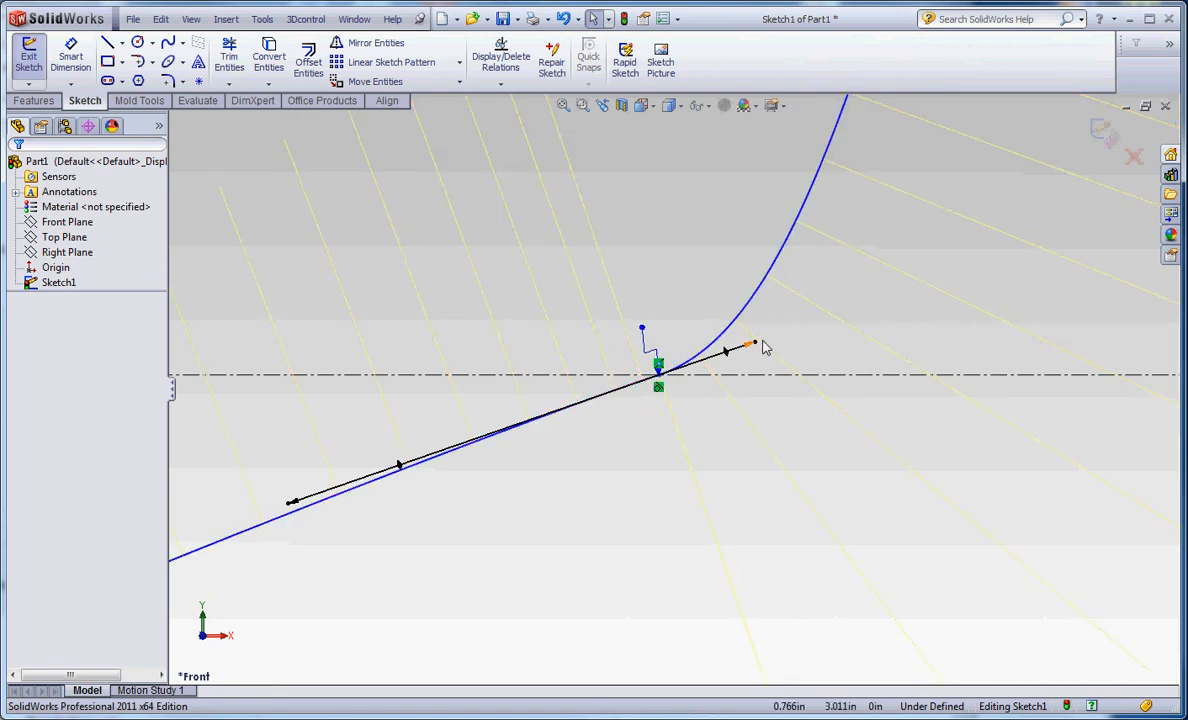
Shorten both splines' tangent handles at the shared endpoint and set the upper spline's curvature radius there to about 0.069 in
{"action": "left_click_drag", "start_coordinate": [755, 344], "coordinate": [736, 352]}
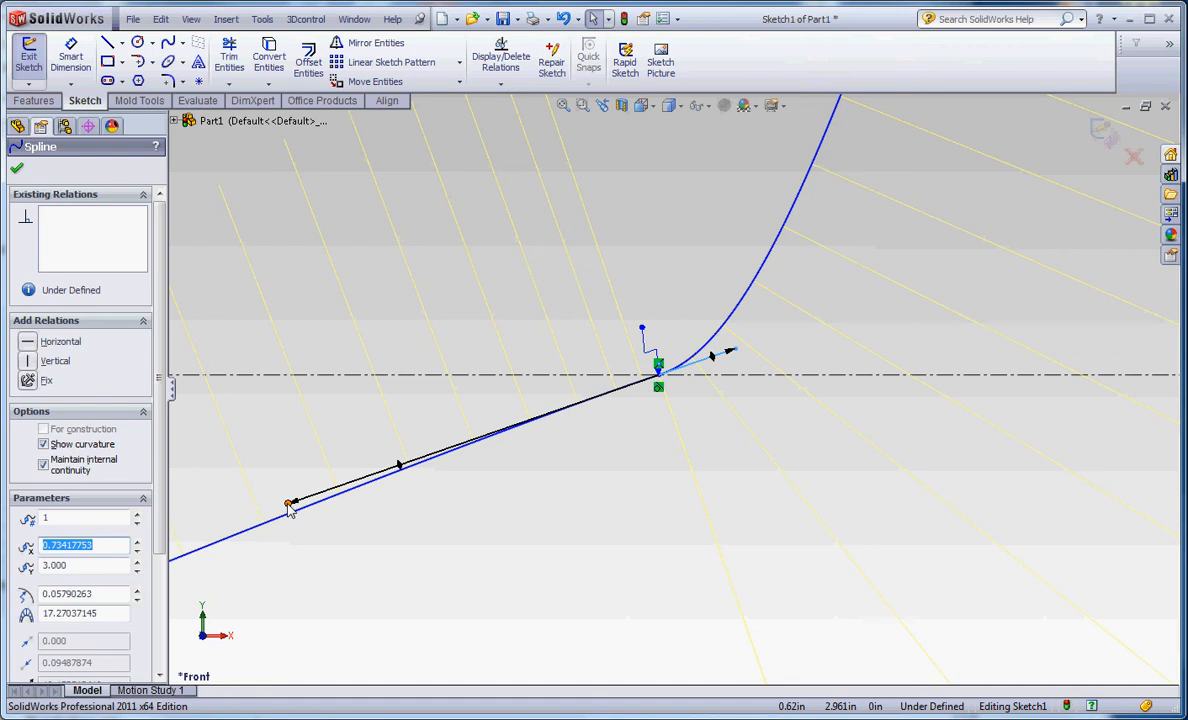
{"action": "left_click_drag", "start_coordinate": [289, 501], "coordinate": [572, 443]}
{"action": "left_click_drag", "start_coordinate": [734, 351], "coordinate": [733, 349]}
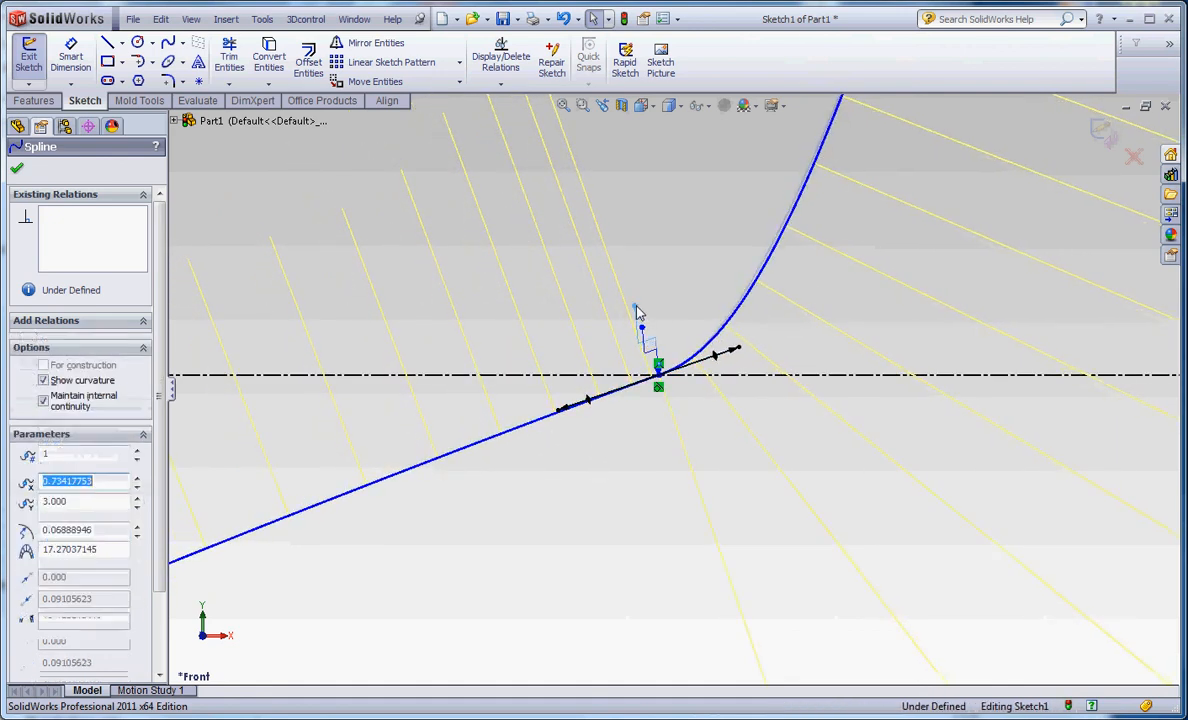
{"action": "left_click", "coordinate": [737, 480]}
Move the upper spline's through point nearest the shared endpoint outward to about X 0.847, Y 3.099 in
{"action": "scroll", "coordinate": [737, 473], "scroll_direction": "up", "scroll_amount": 7}
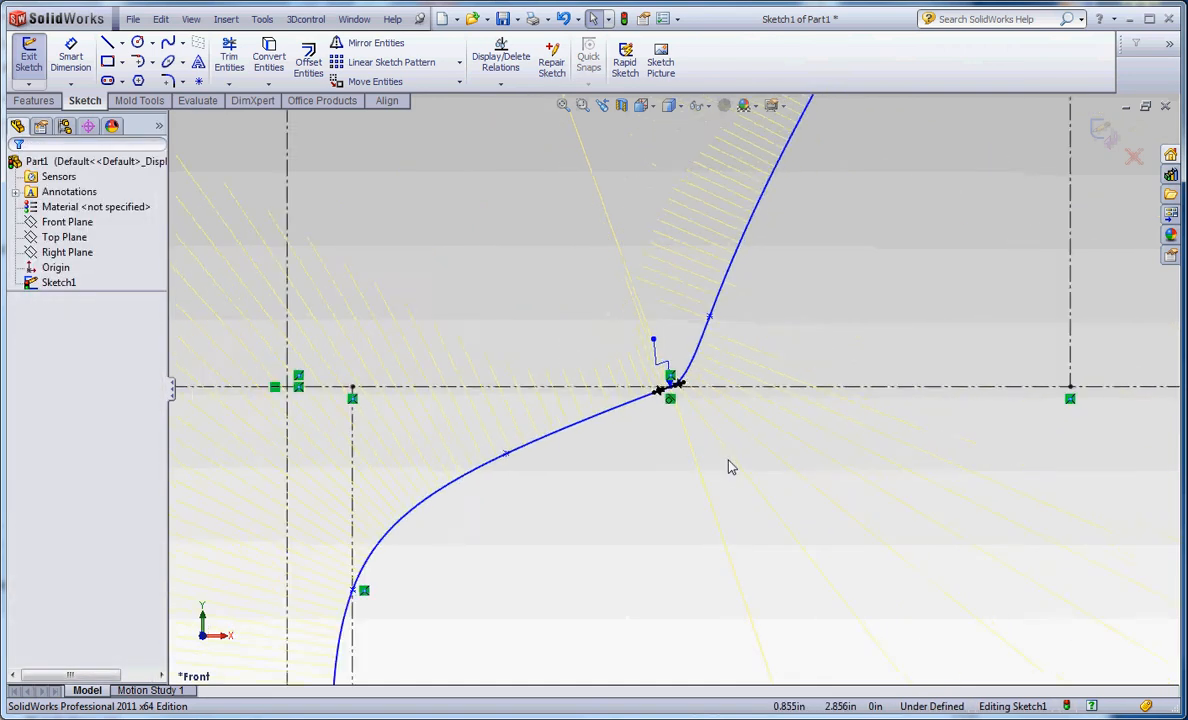
{"action": "scroll", "coordinate": [654, 458], "scroll_direction": "down", "scroll_amount": 6}
{"action": "scroll", "coordinate": [668, 453], "scroll_direction": "up", "scroll_amount": 3}
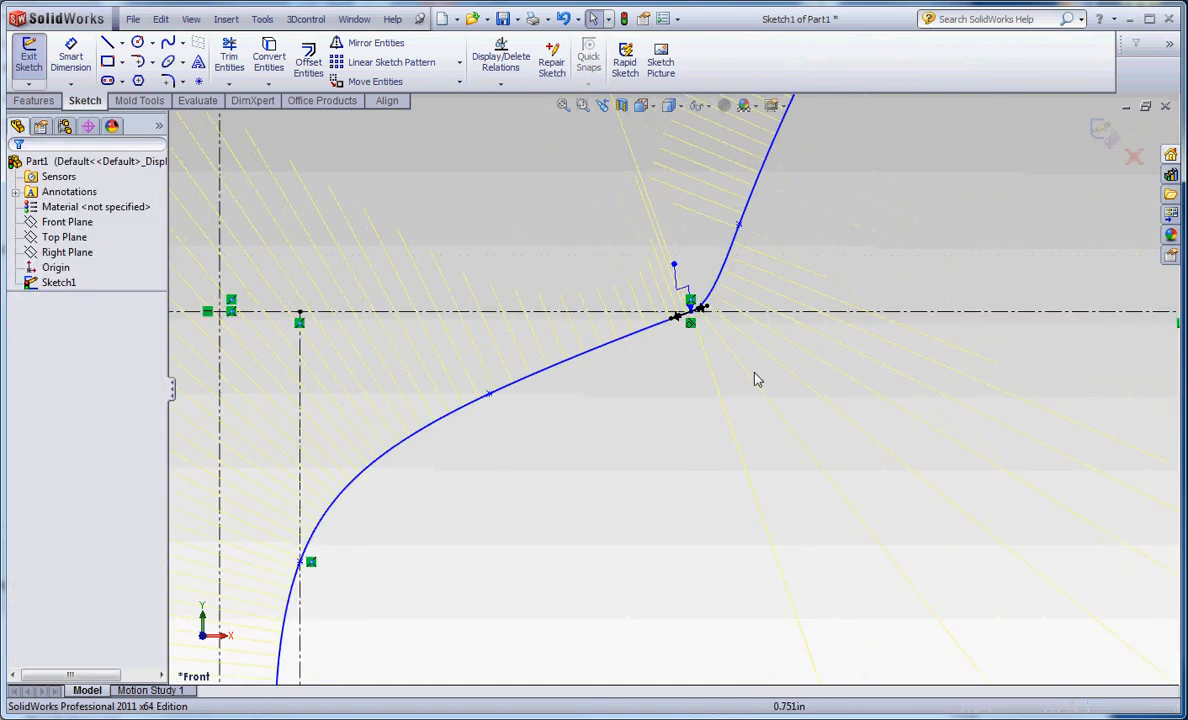
{"action": "left_click_drag", "start_coordinate": [729, 254], "coordinate": [752, 275]}
Lengthen the tangent handles at the shared endpoint to weights of about 0.166 on the upper spline and 0.081 on the lower spline
{"action": "scroll", "coordinate": [672, 340], "scroll_direction": "down", "scroll_amount": 4}
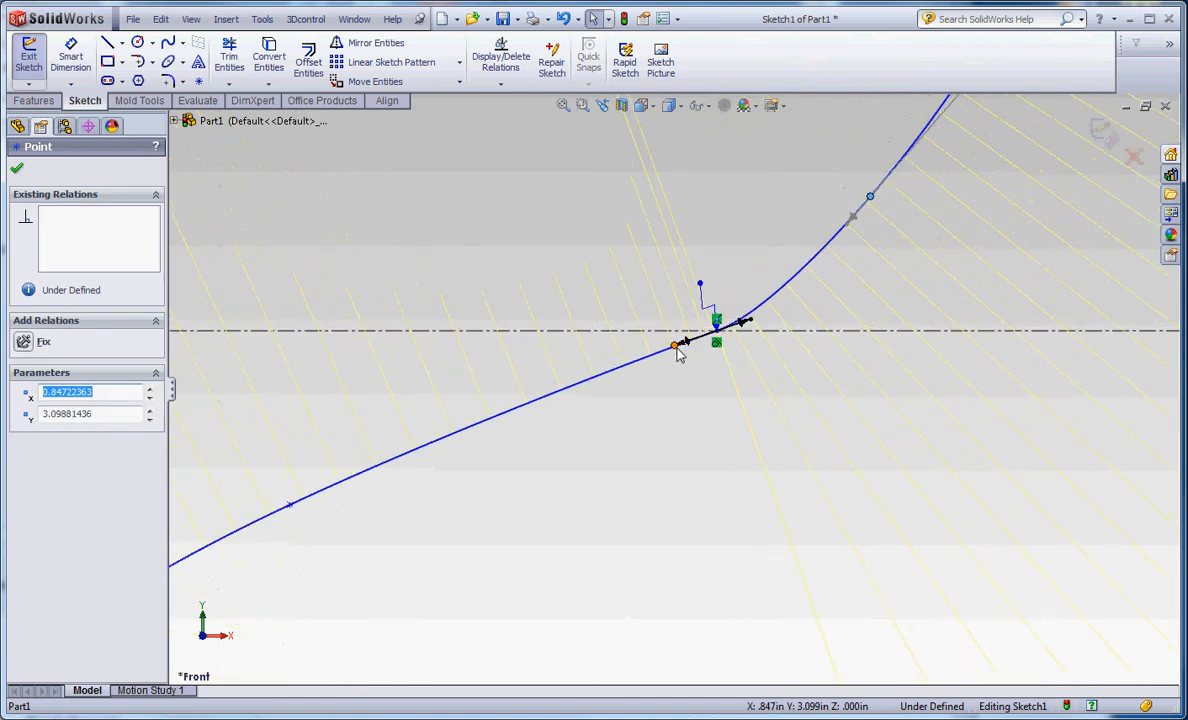
{"action": "left_click", "coordinate": [560, 382]}
{"action": "left_click", "coordinate": [559, 386]}
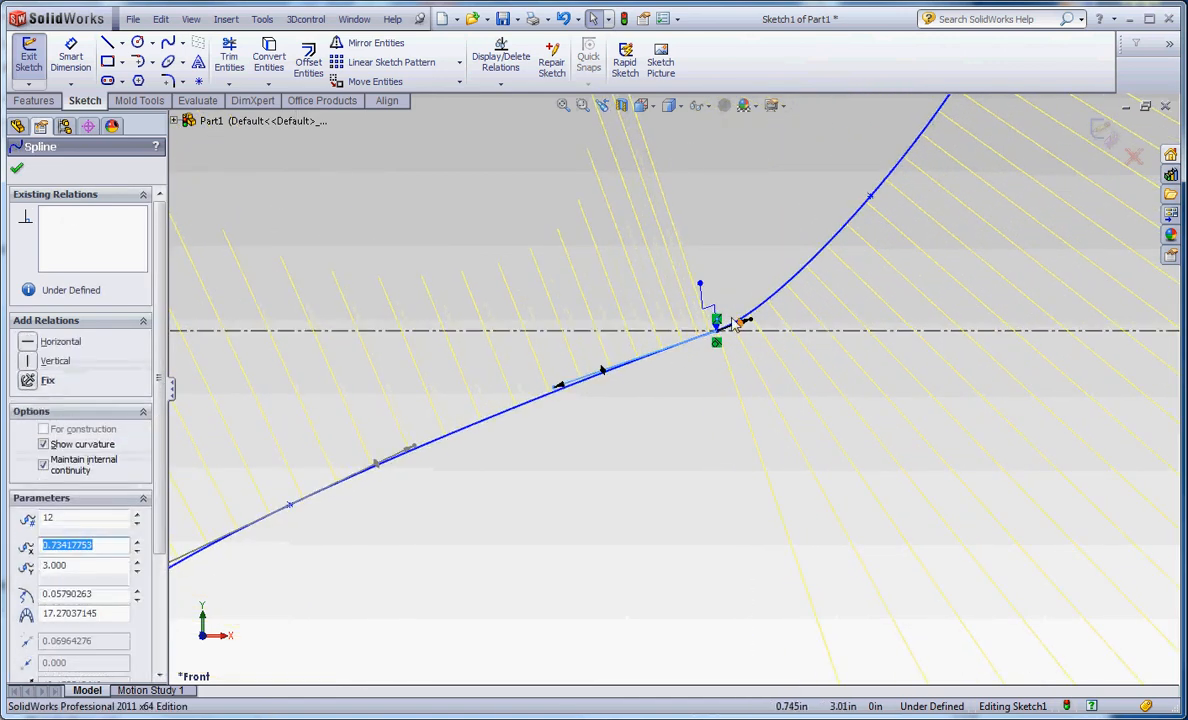
{"action": "mouse_move", "coordinate": [745, 322]}
{"action": "left_mouse_down"}
{"action": "mouse_move", "coordinate": [832, 294]}
{"action": "mouse_move", "coordinate": [762, 315]}
{"action": "left_mouse_up"}
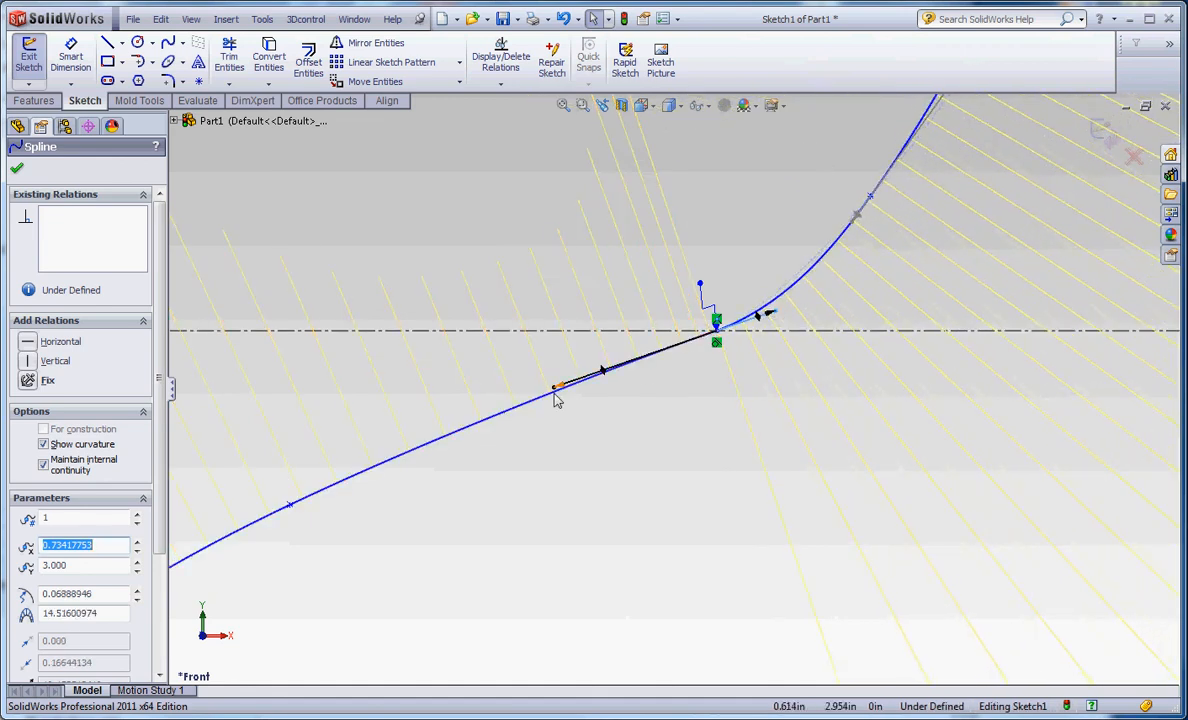
{"action": "left_click_drag", "start_coordinate": [557, 393], "coordinate": [531, 401]}
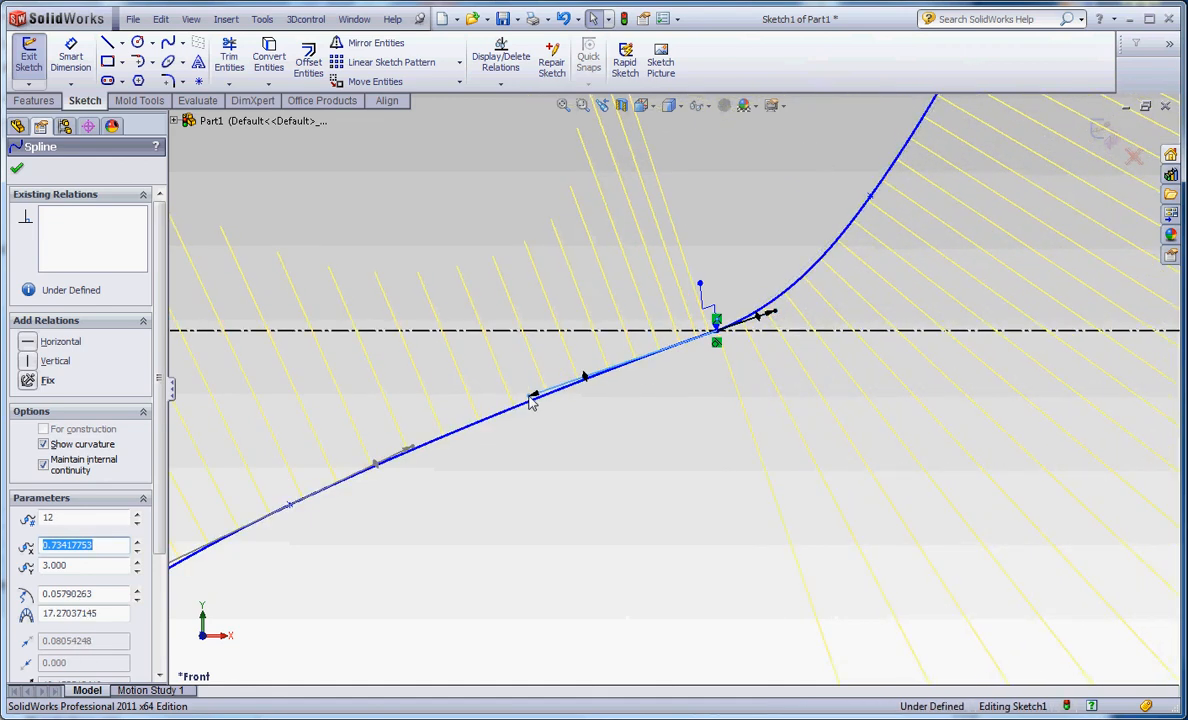
{"action": "left_click", "coordinate": [640, 482]}
Move the upper spline's next through point above outward toward the 1.500 in centerline to even out the curvature combs
{"action": "scroll", "coordinate": [685, 503], "scroll_direction": "up", "scroll_amount": 10}
{"action": "scroll", "coordinate": [687, 497], "scroll_direction": "up", "scroll_amount": 6}
{"action": "scroll", "coordinate": [671, 288], "scroll_direction": "down", "scroll_amount": 3}
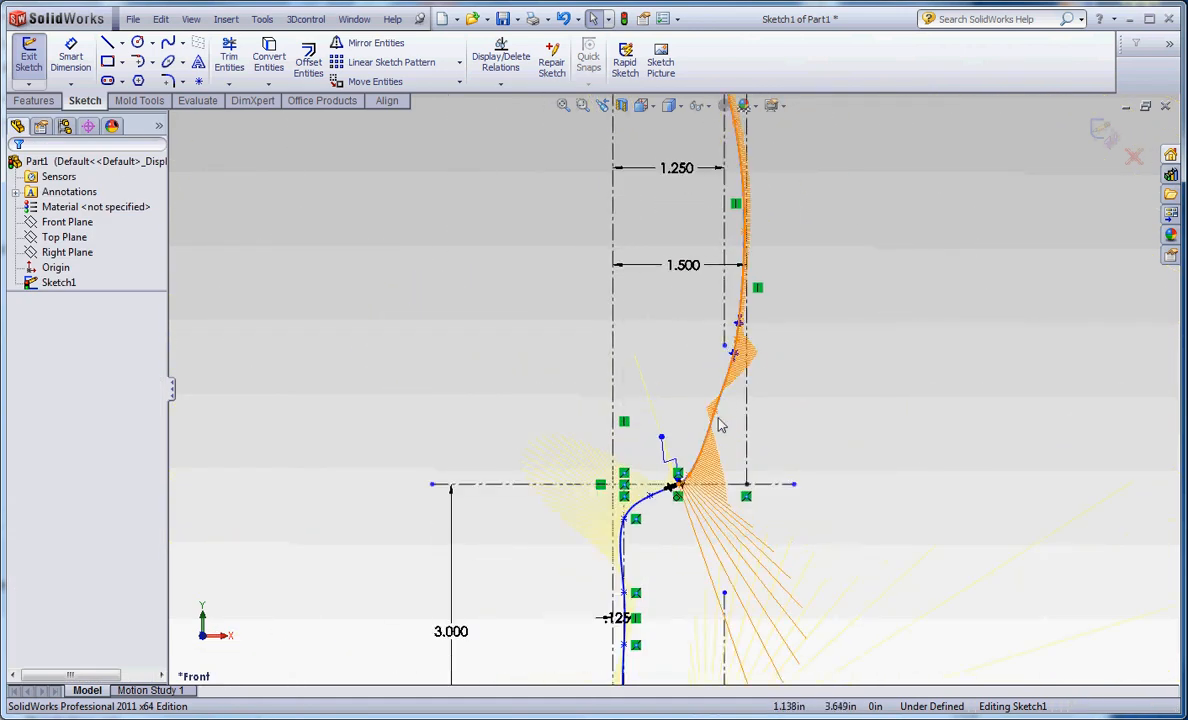
{"action": "scroll", "coordinate": [716, 436], "scroll_direction": "down", "scroll_amount": 3}
{"action": "left_click_drag", "start_coordinate": [694, 400], "coordinate": [708, 420]}
{"action": "left_click", "coordinate": [817, 405]}
{"action": "scroll", "coordinate": [690, 385], "scroll_direction": "up", "scroll_amount": 3}
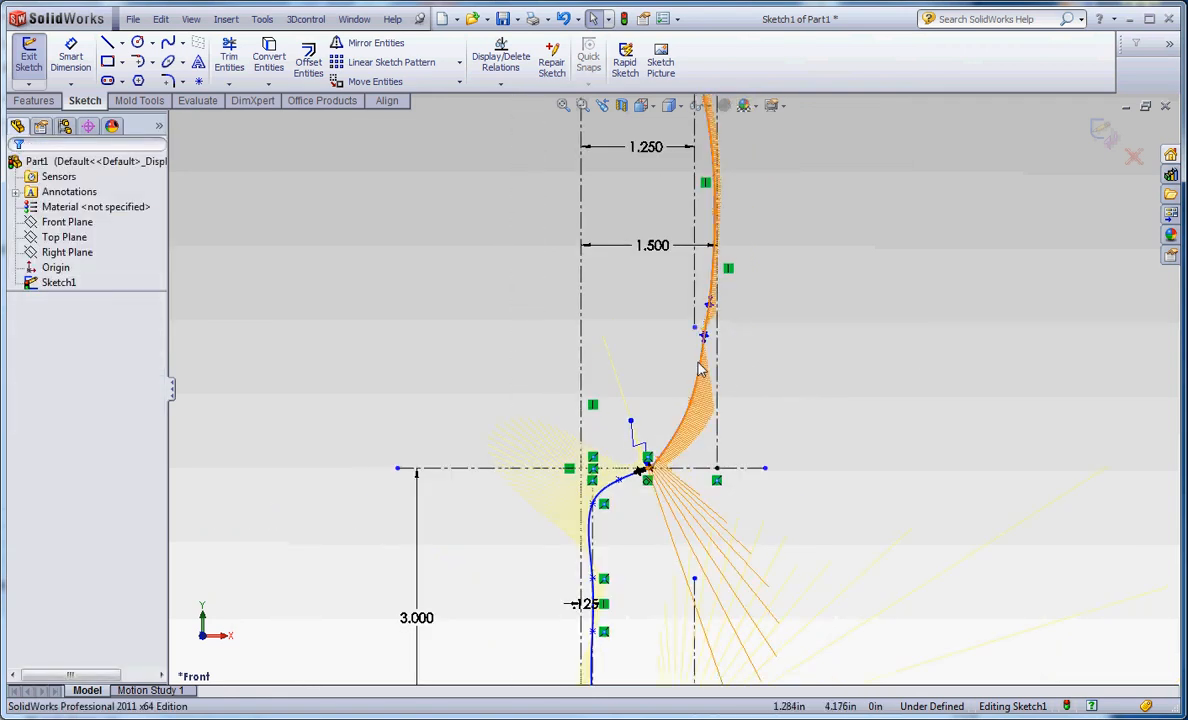
{"action": "scroll", "coordinate": [700, 370], "scroll_direction": "down", "scroll_amount": 5}
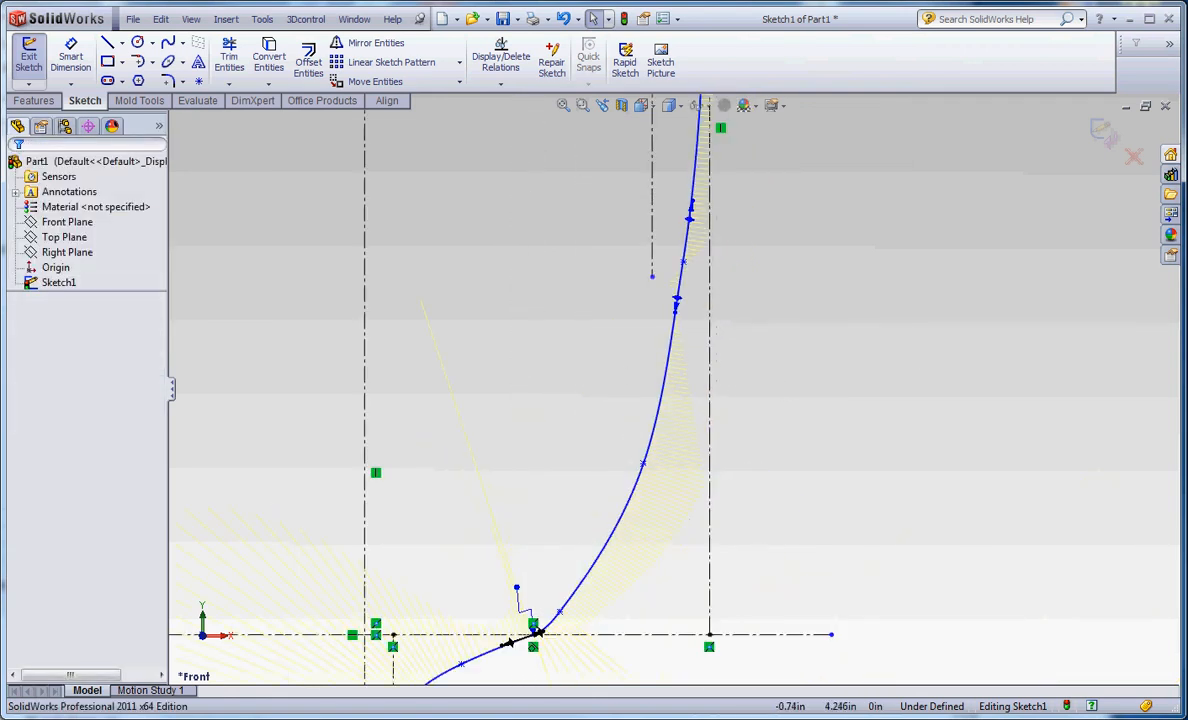